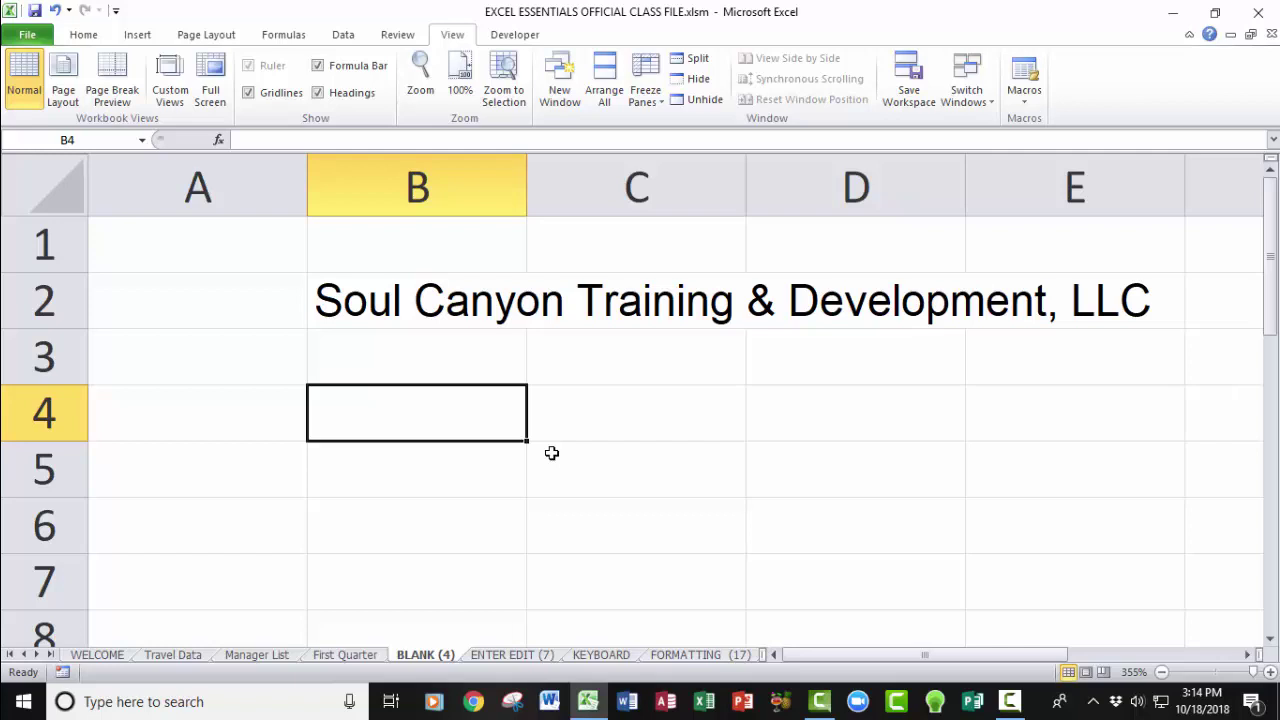
Open the AutoCorrect: English (U.S.) dialog from Excel Options' Proofing page.
left_click(30, 37)
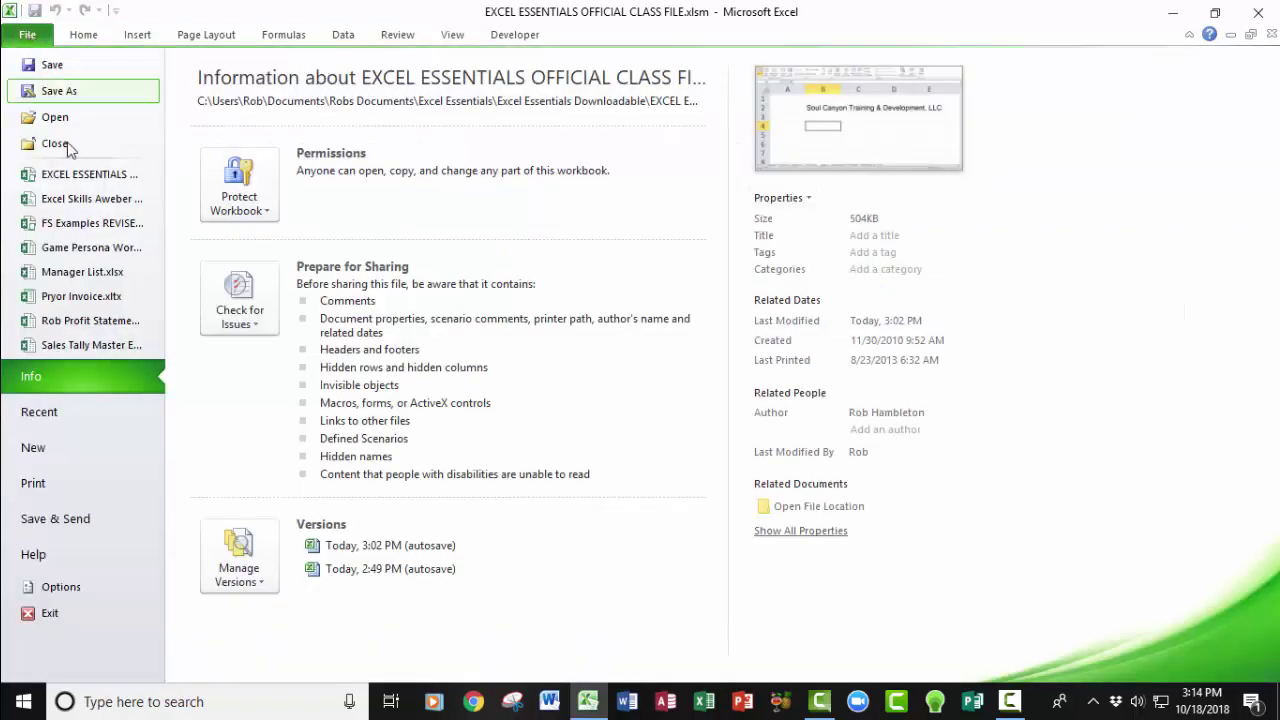
left_click(62, 589)
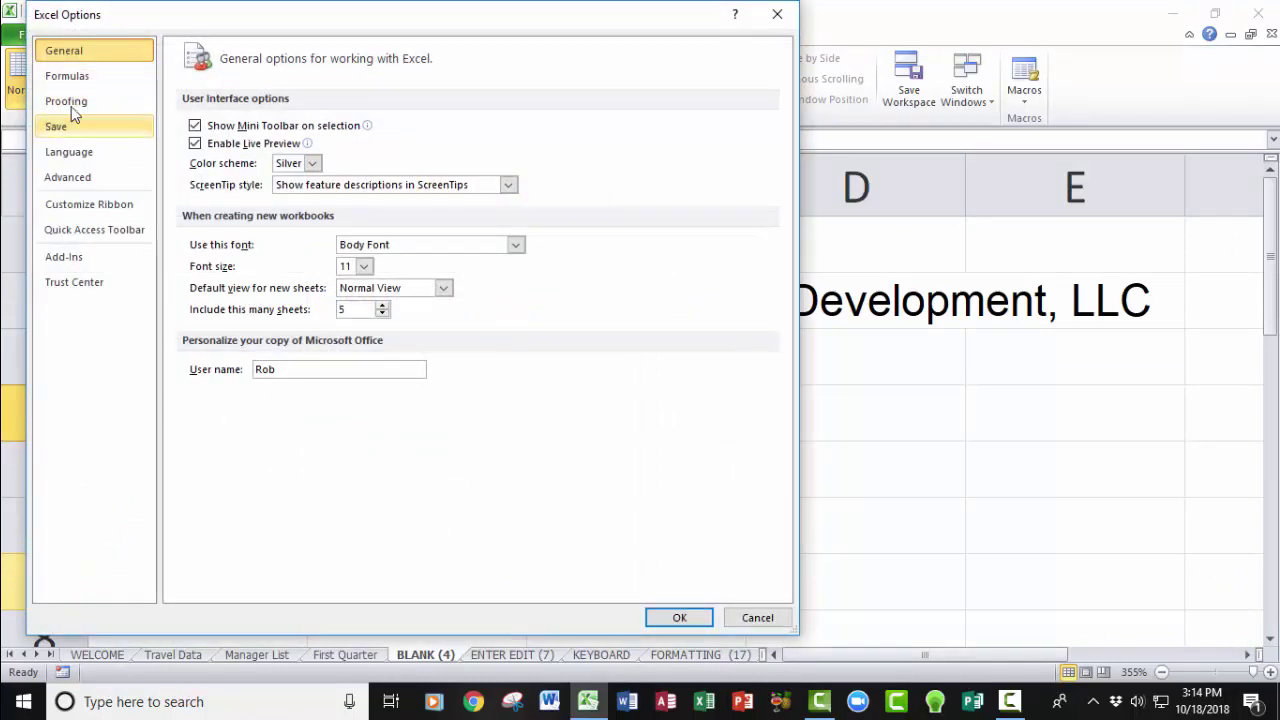
left_click(76, 106)
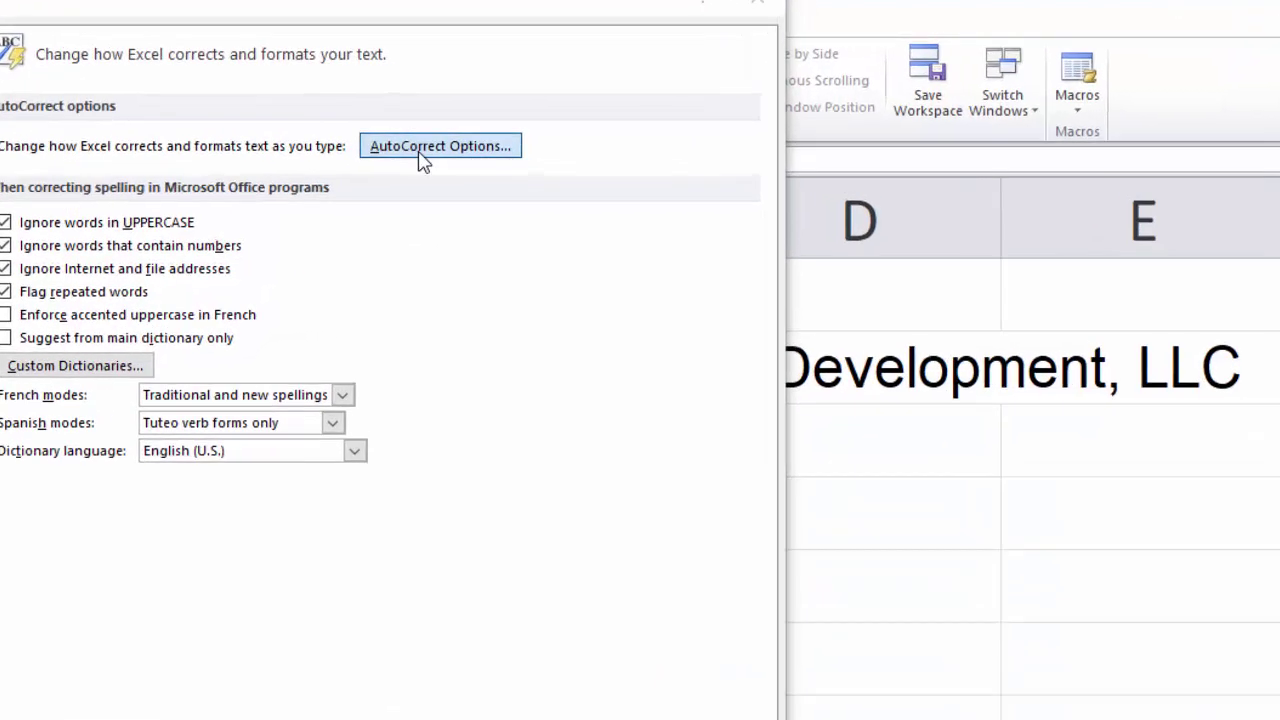
left_click(514, 133)
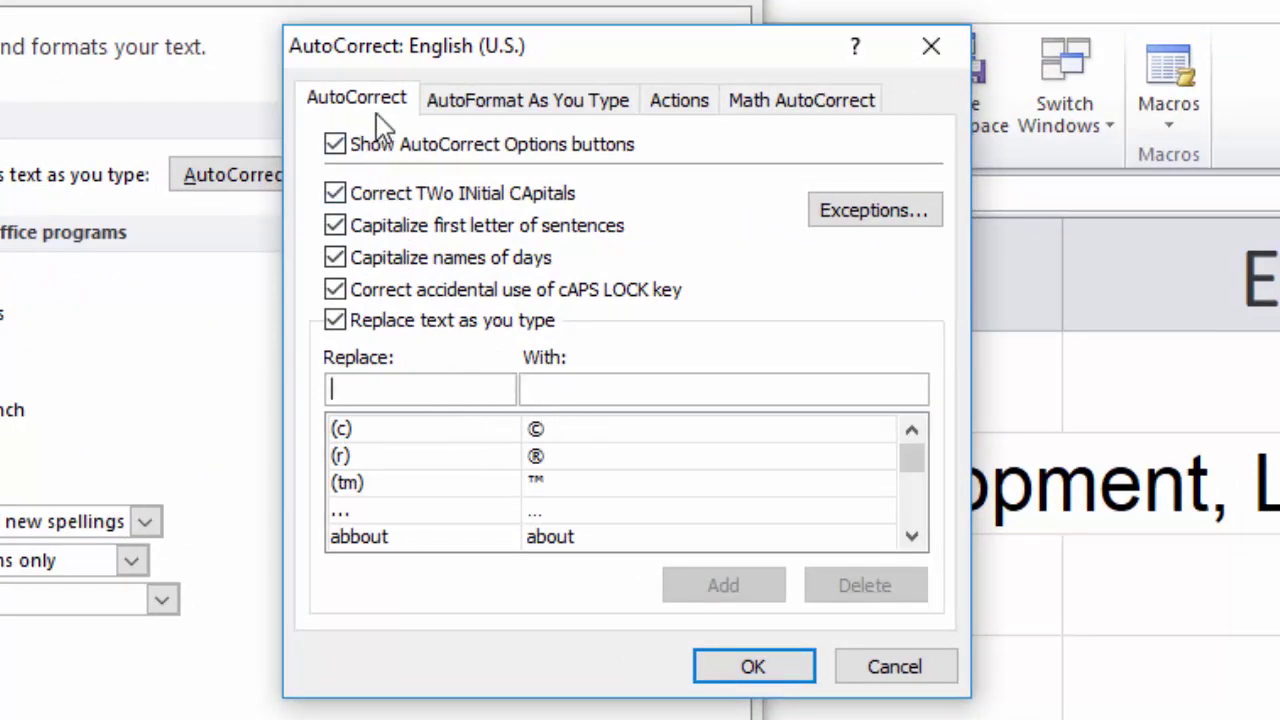
Add an AutoCorrect entry replacing 'sctd' with 'Soul Canyon Training & Development, LLC'.
left_click(550, 392)
type("Soul Canyon Tr")
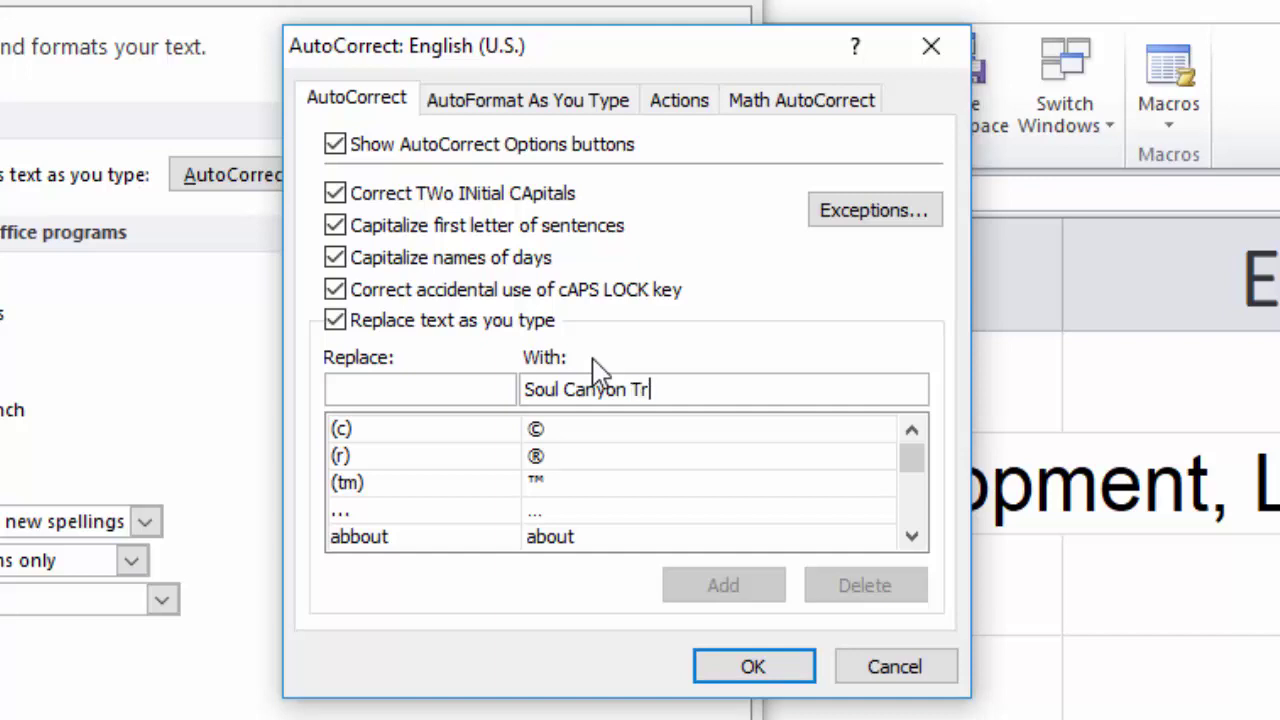
type("aining & D")
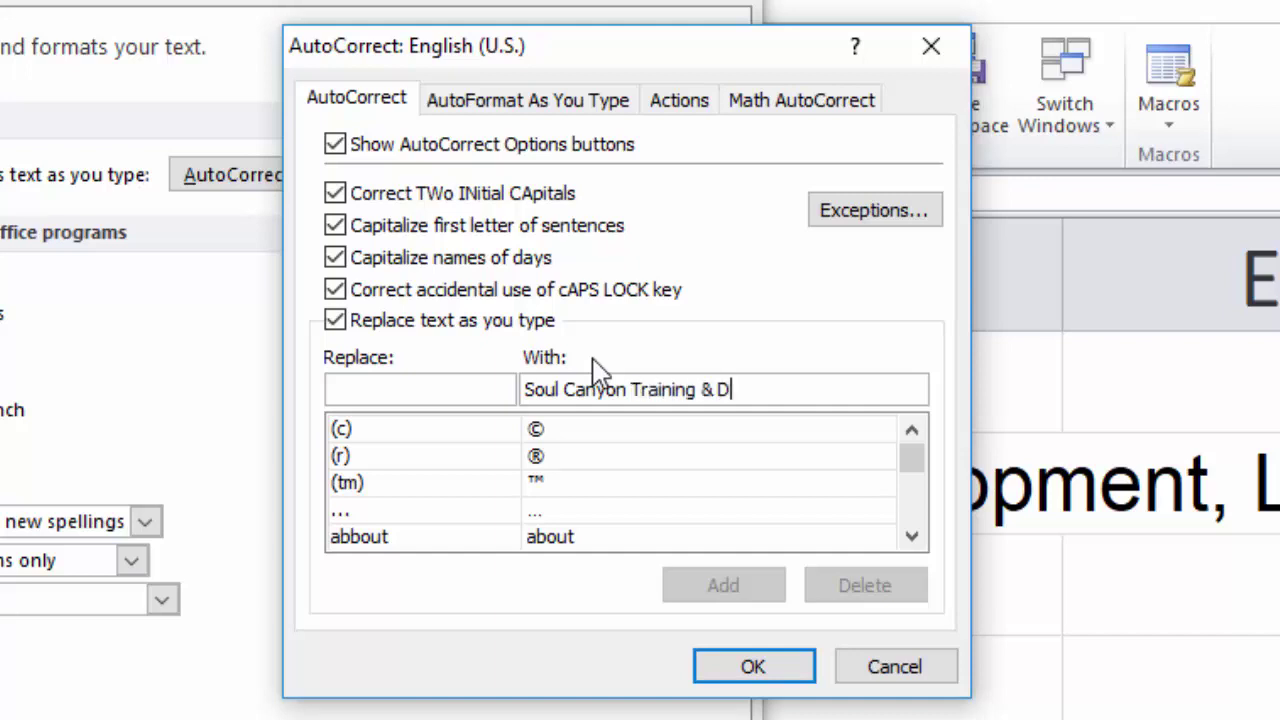
type("evelopm")
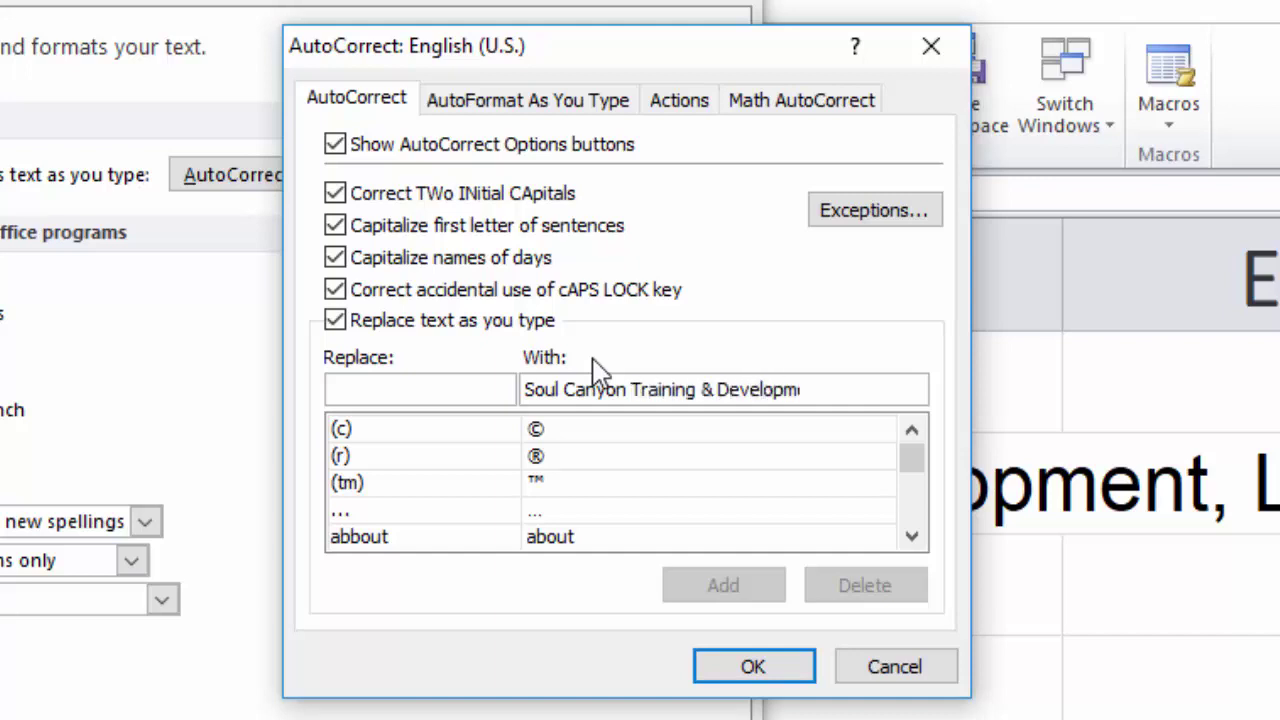
type("ent, LLC")
left_click(360, 390)
type("s")
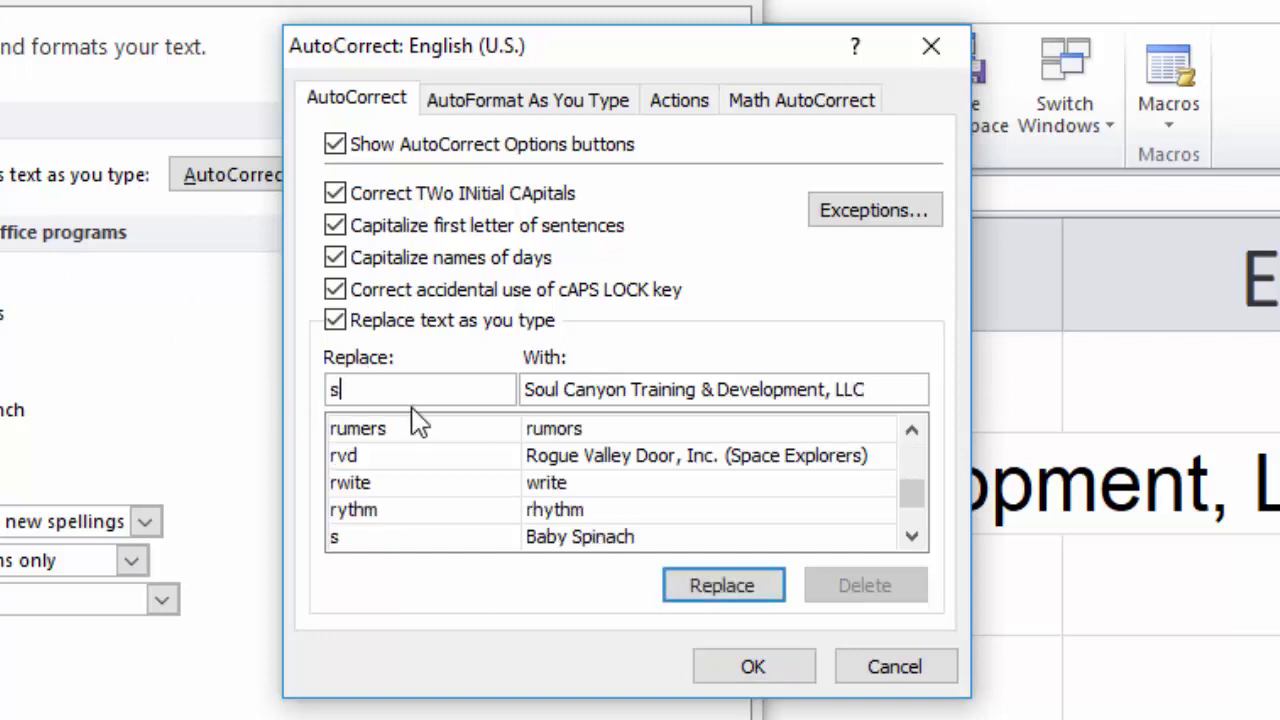
type("ctd")
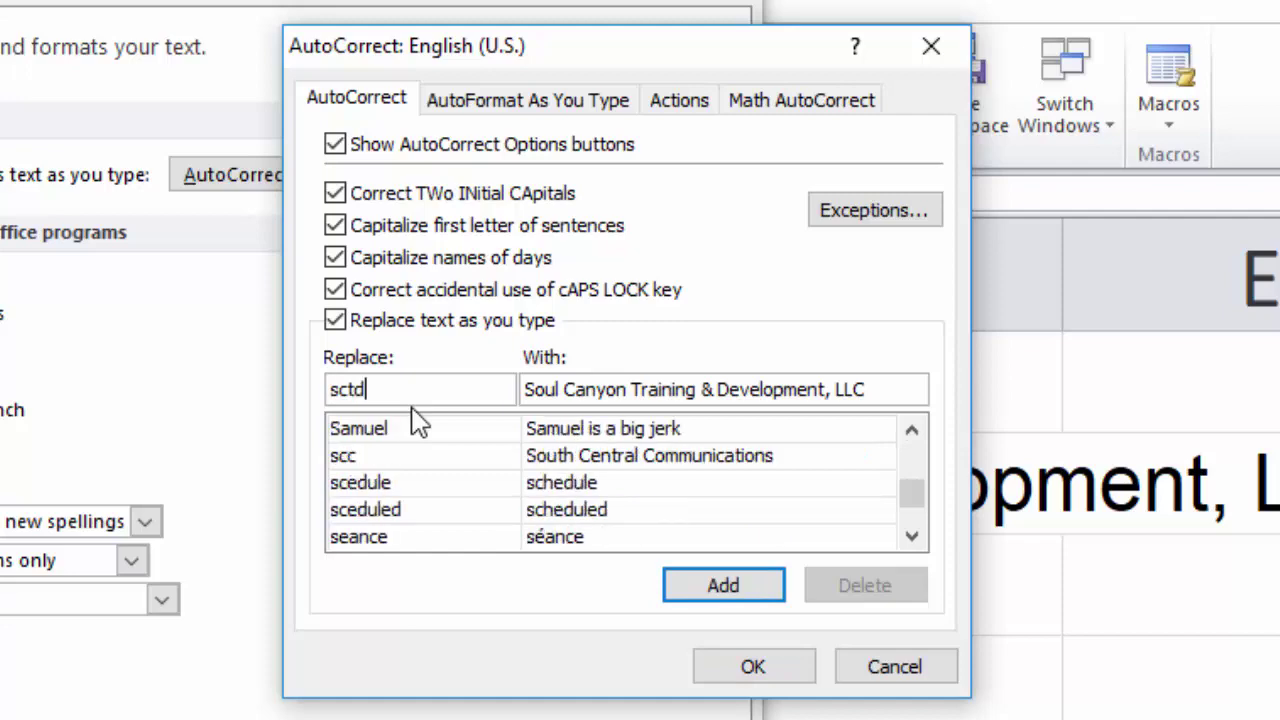
left_click(776, 676)
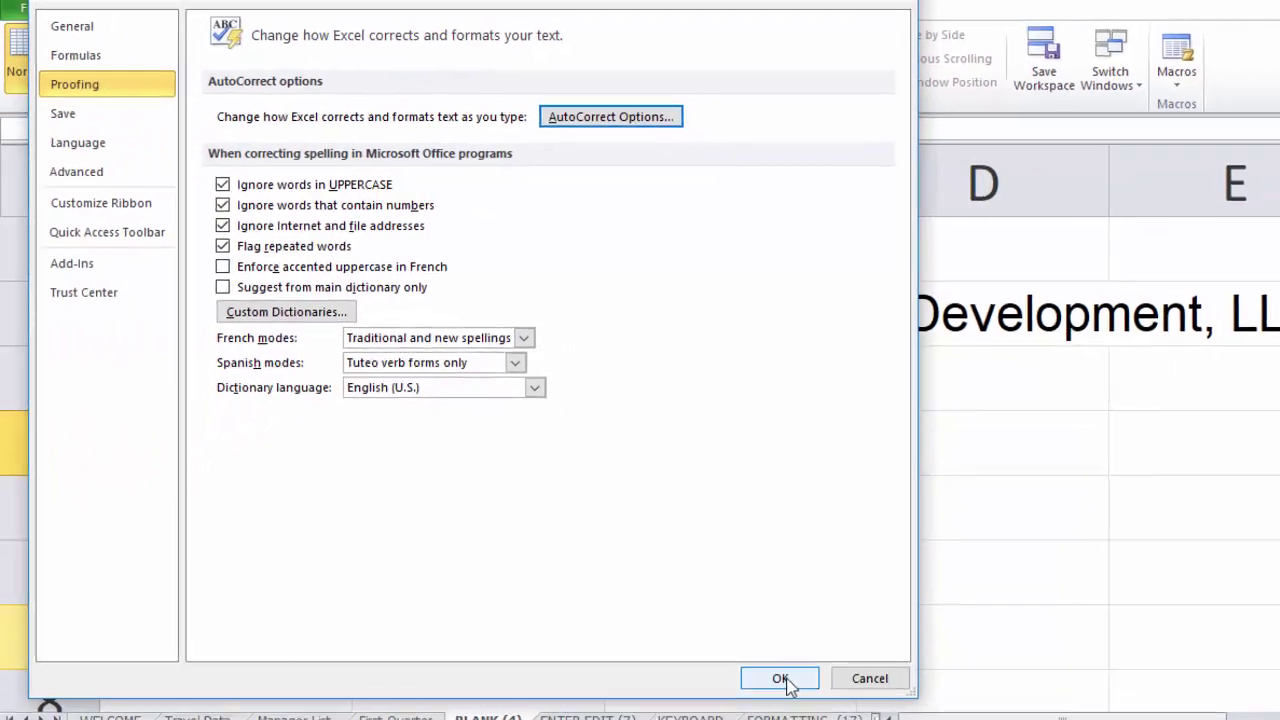
Close Excel Options, then type 'sctd' into cleared cell B2 to test the expansion.
left_click(803, 690)
left_click(405, 322)
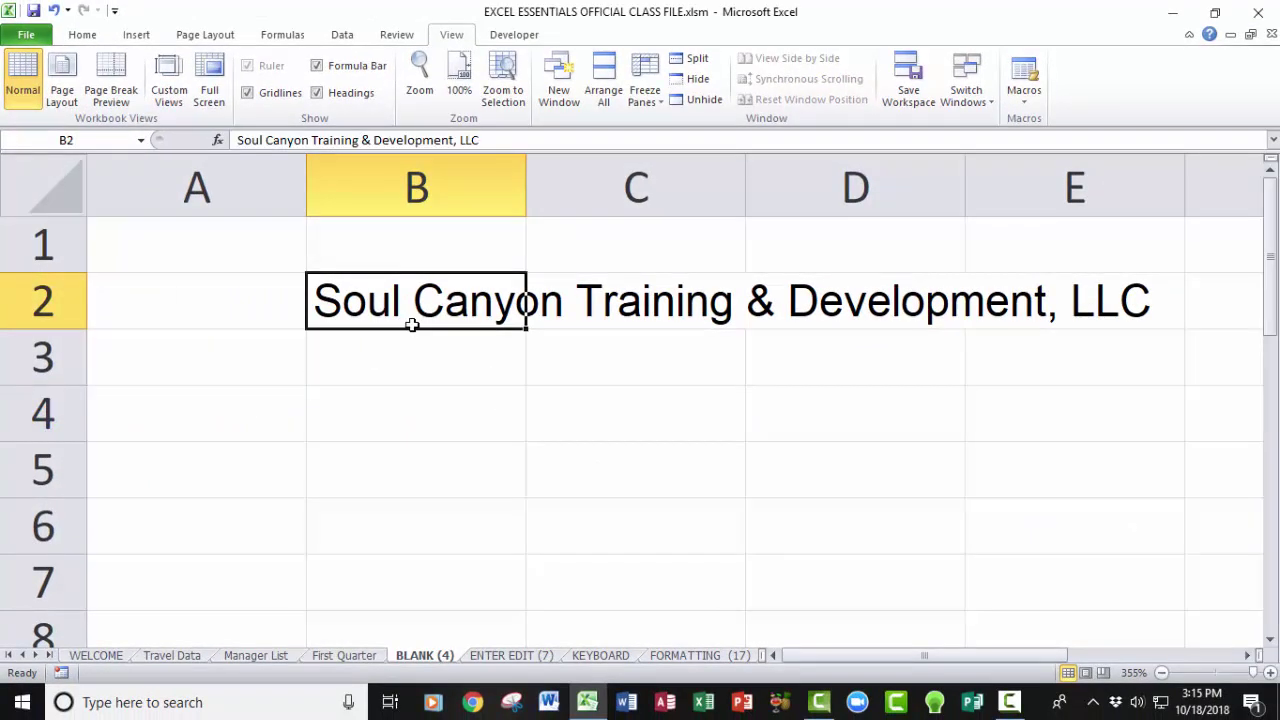
key("Delete")
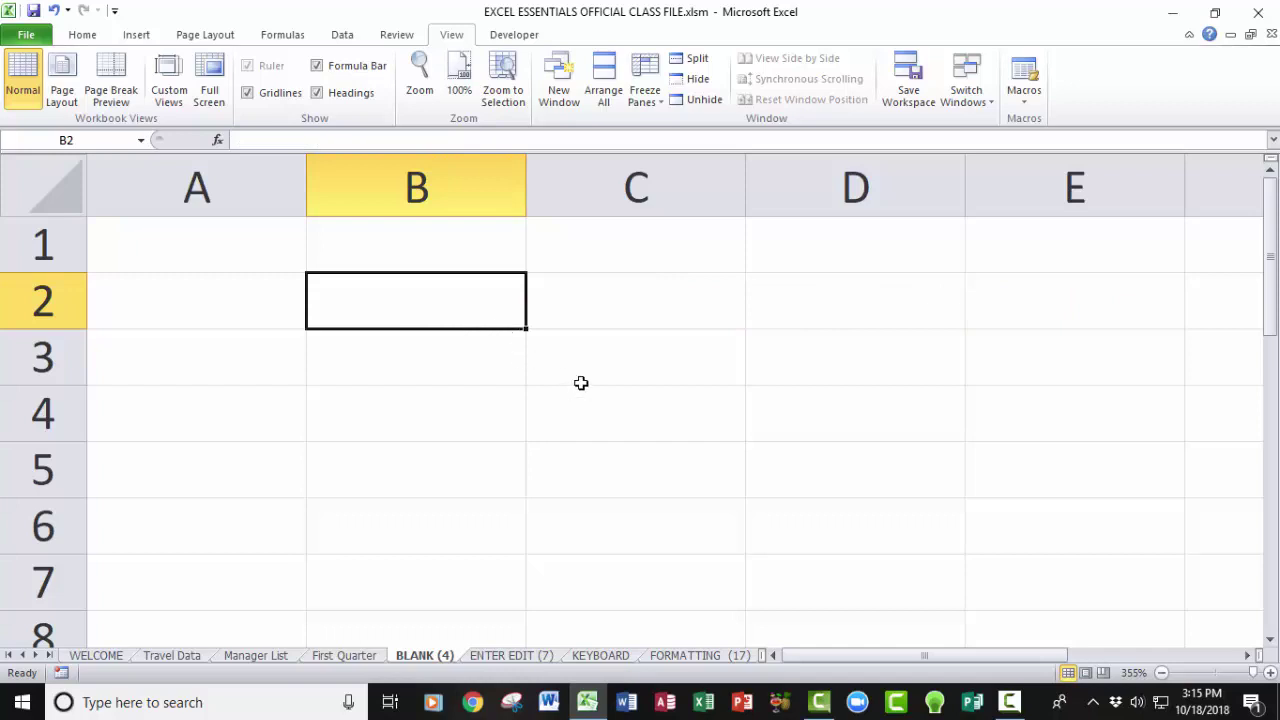
type("sctd")
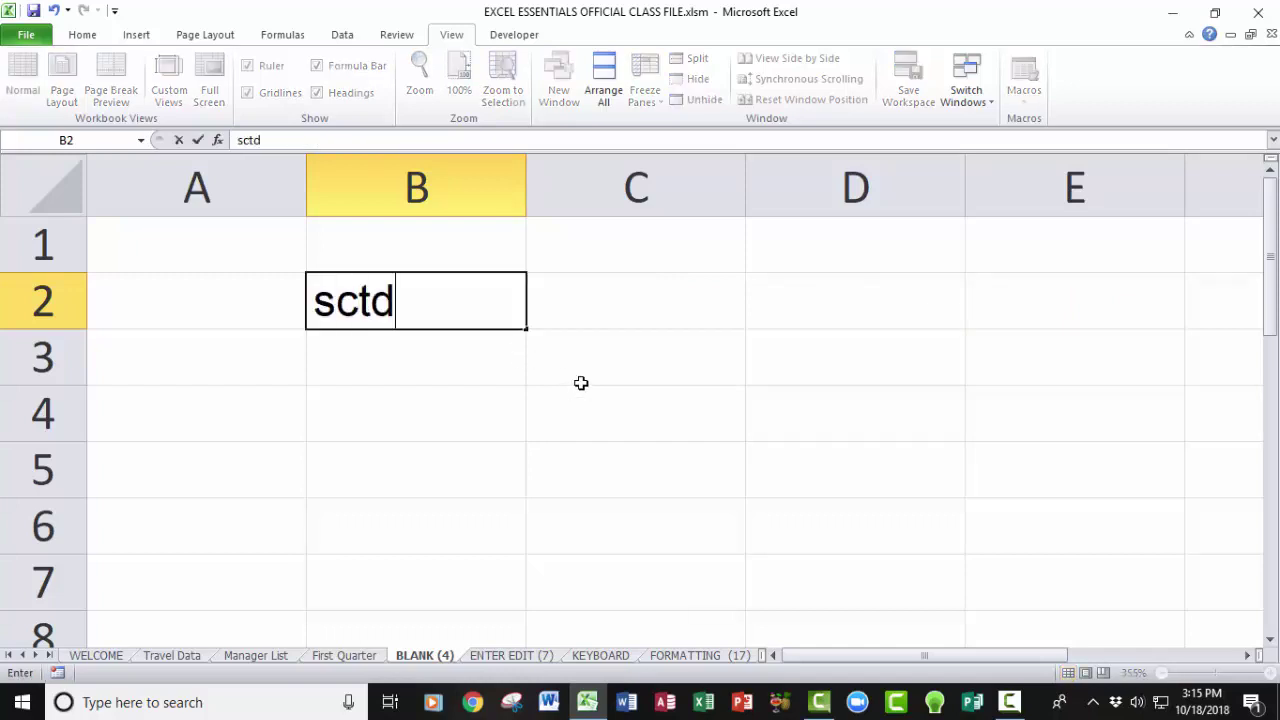
key("Return")
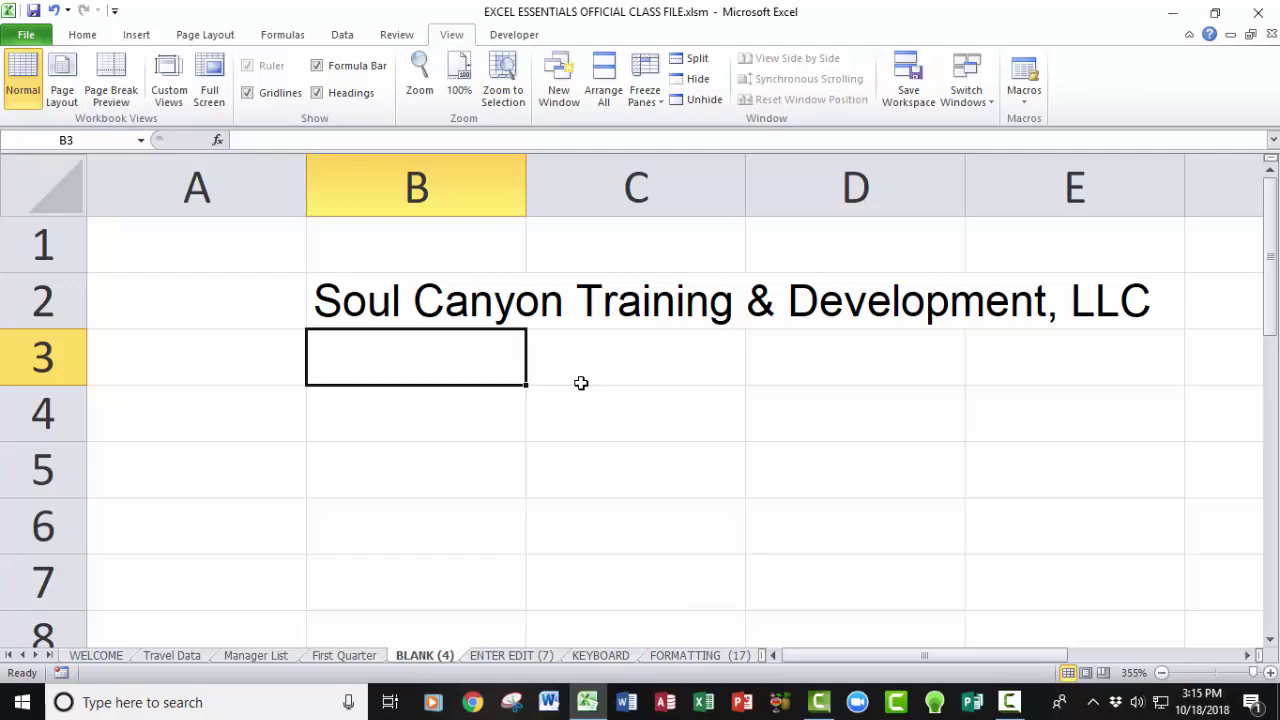
Clear the test entry from B2 and switch to the Travel Data sheet.
left_click(390, 299)
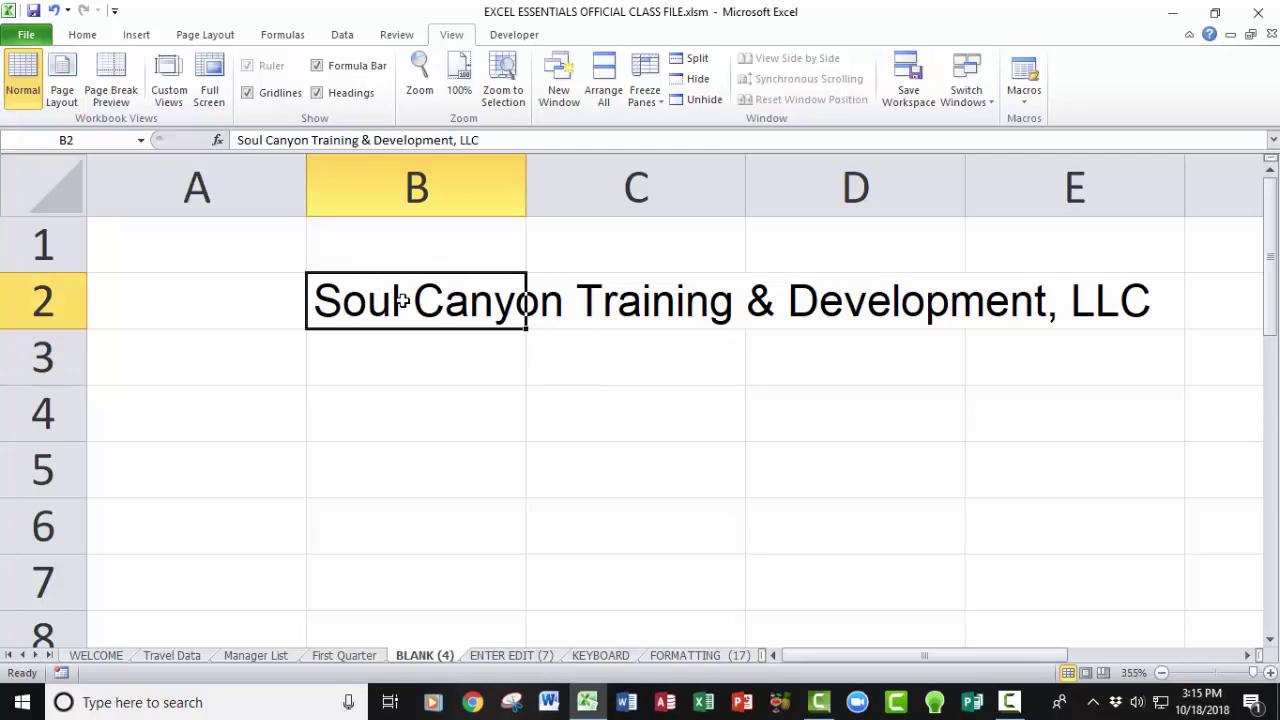
key("Delete")
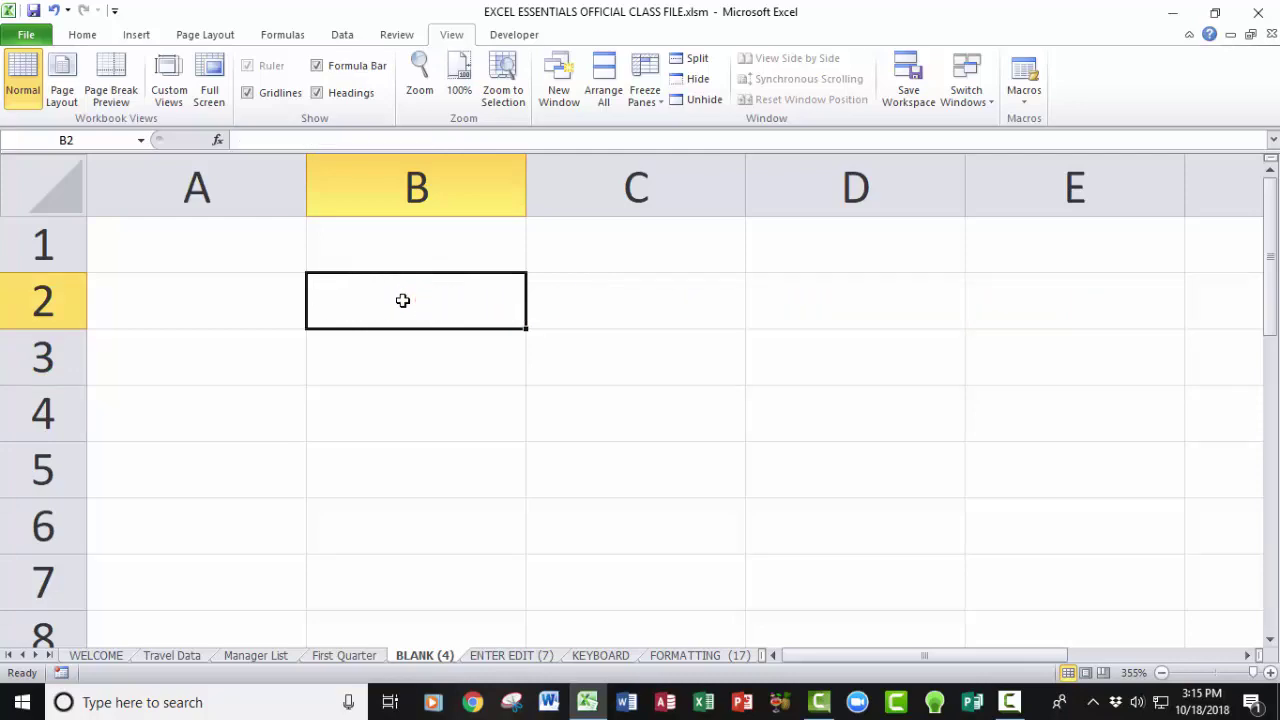
left_click(175, 655)
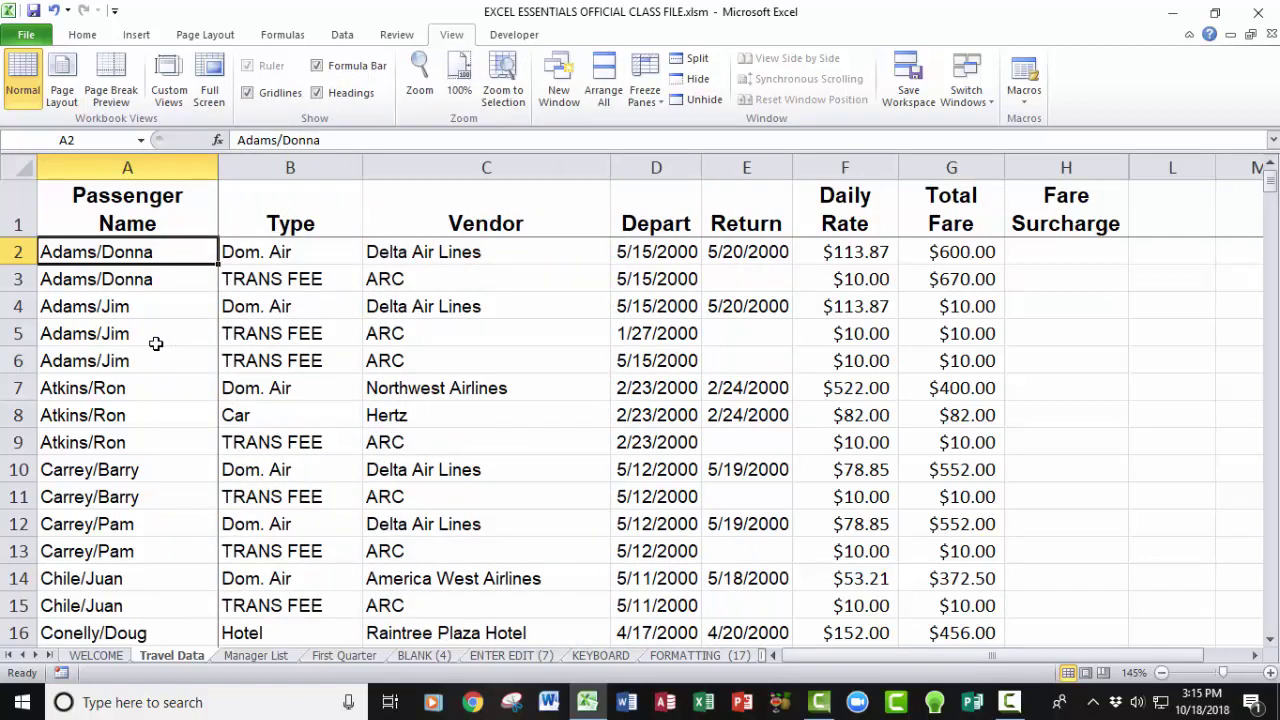
Review Travel Data columns A–G, Passenger Name through Total Fare, returning to A2.
key("Down")
key("Down")
key("Down")
key("Down")
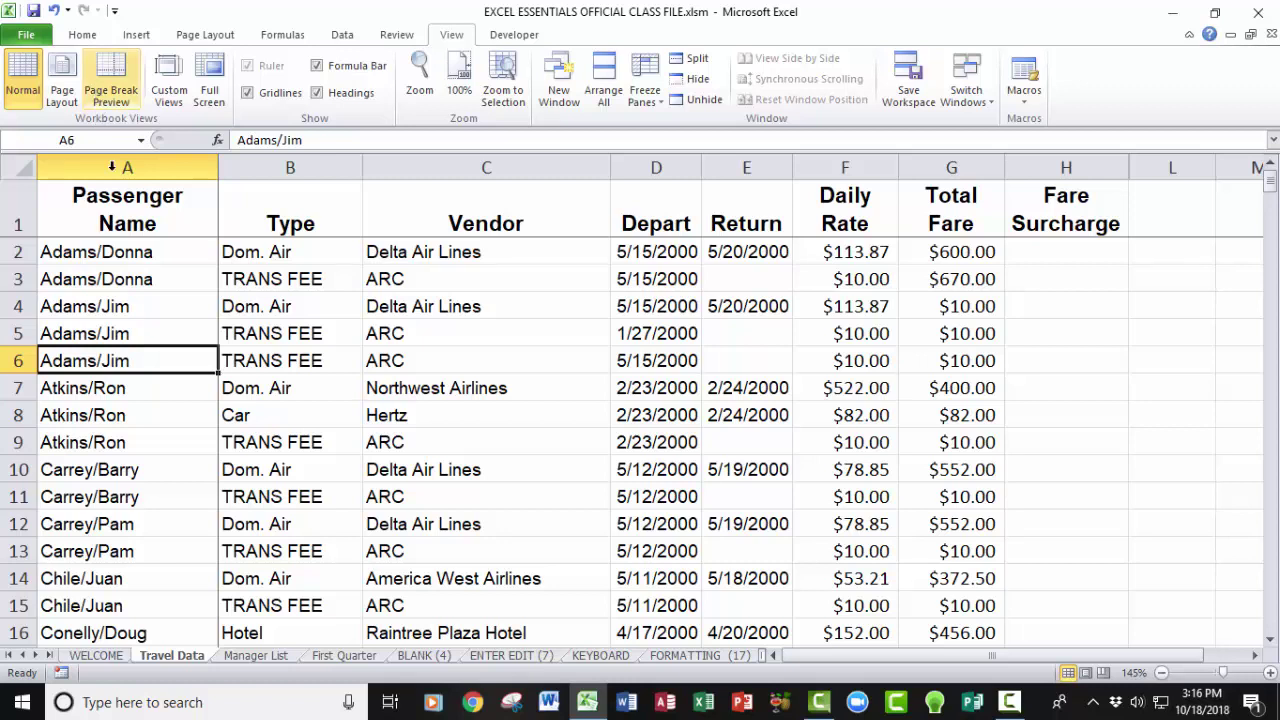
left_click(136, 253)
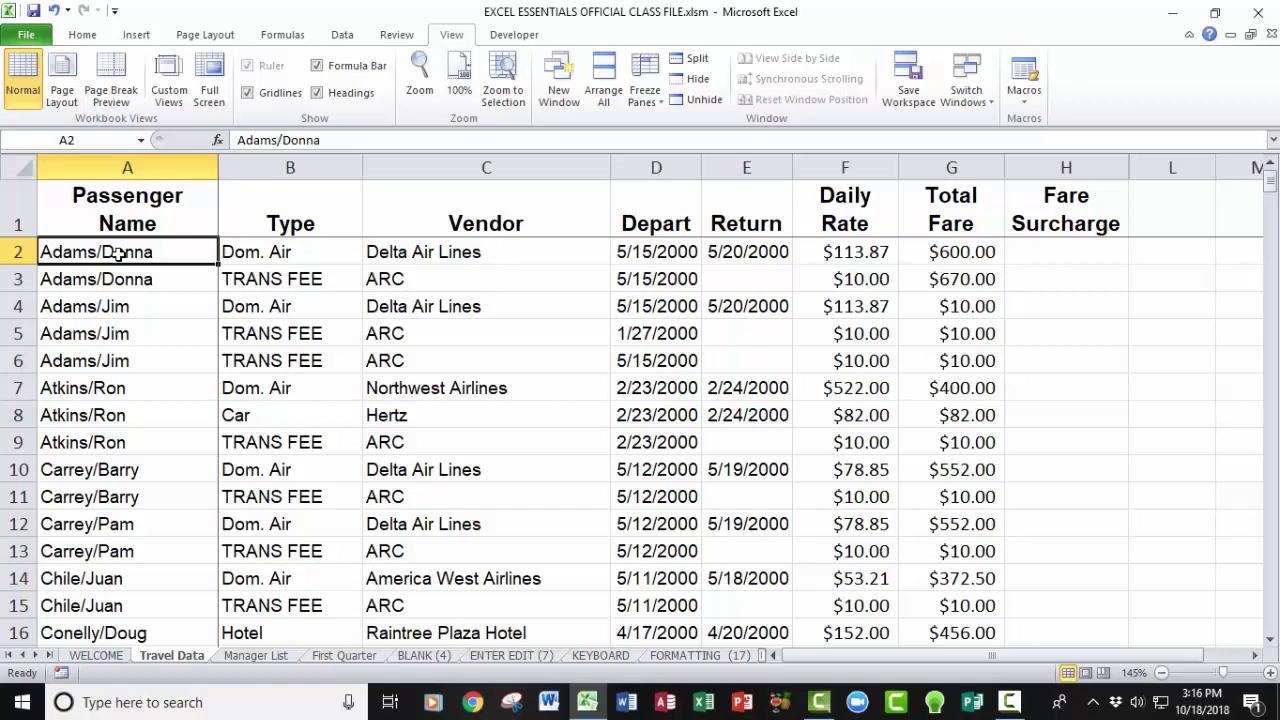
key("Right")
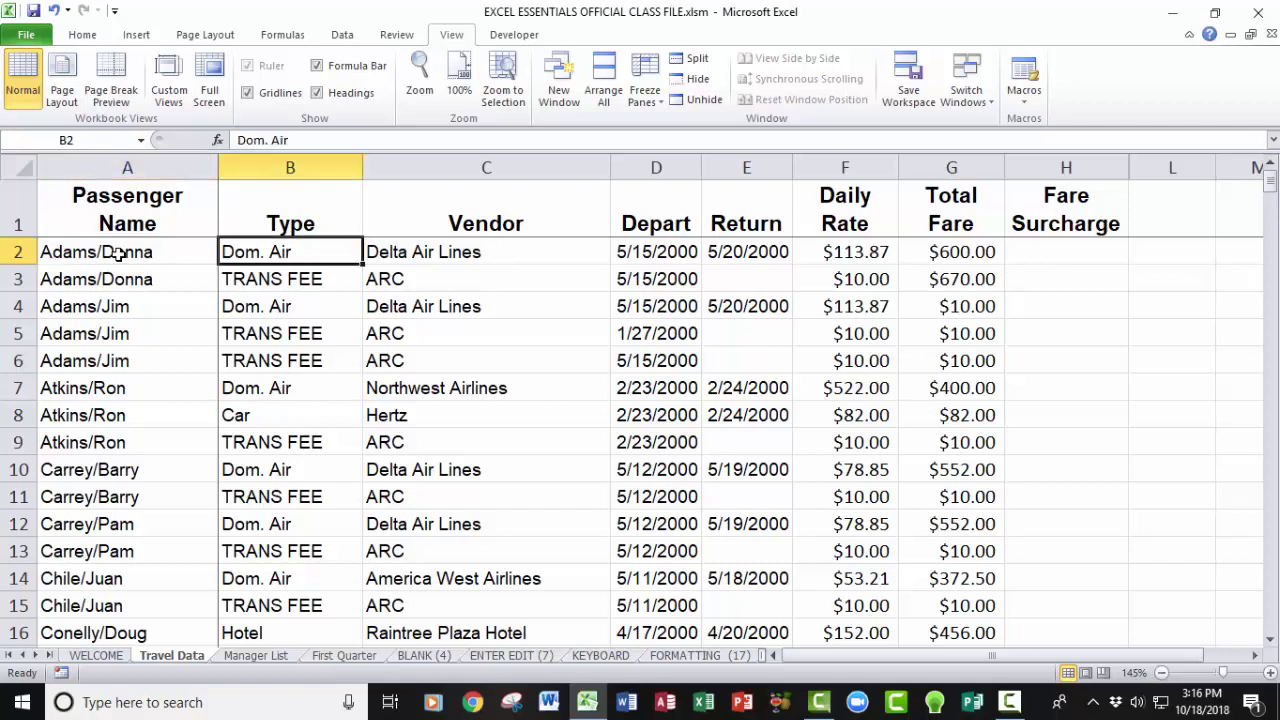
key("Right")
key("Right")
key("Right")
key("Right")
key("Right")
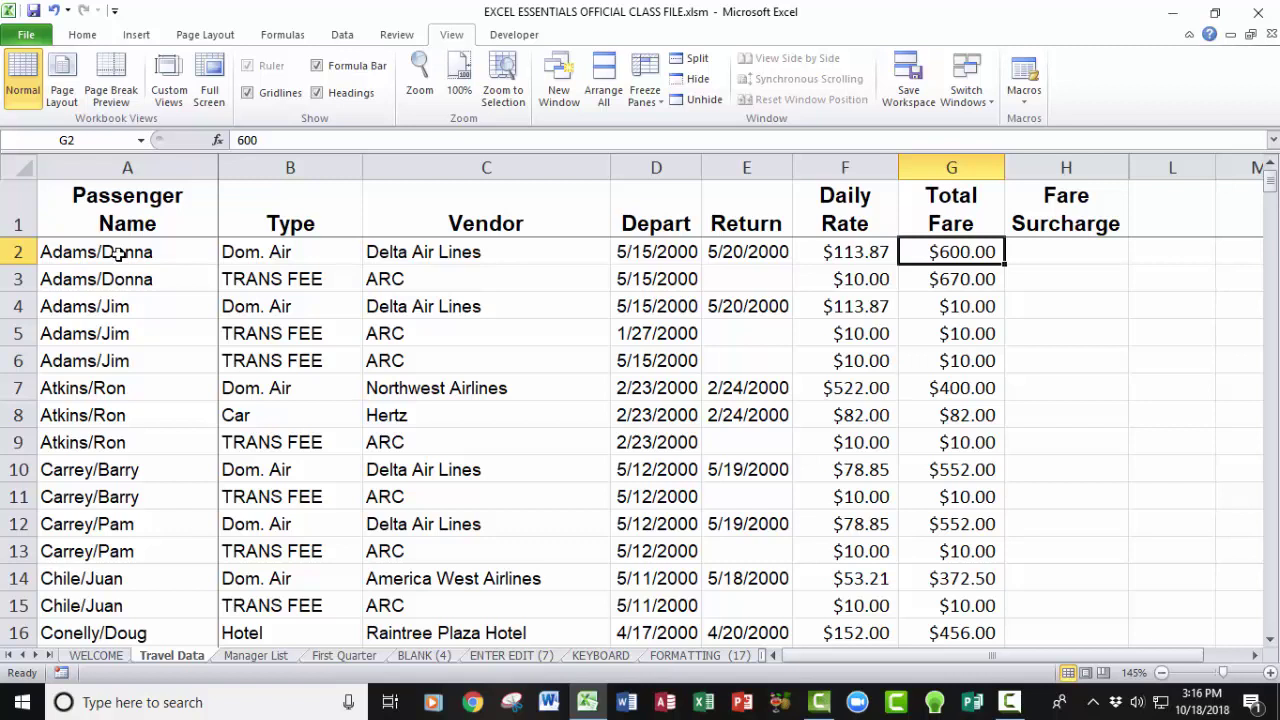
key("Down")
key("Down")
key("Down")
key("Down")
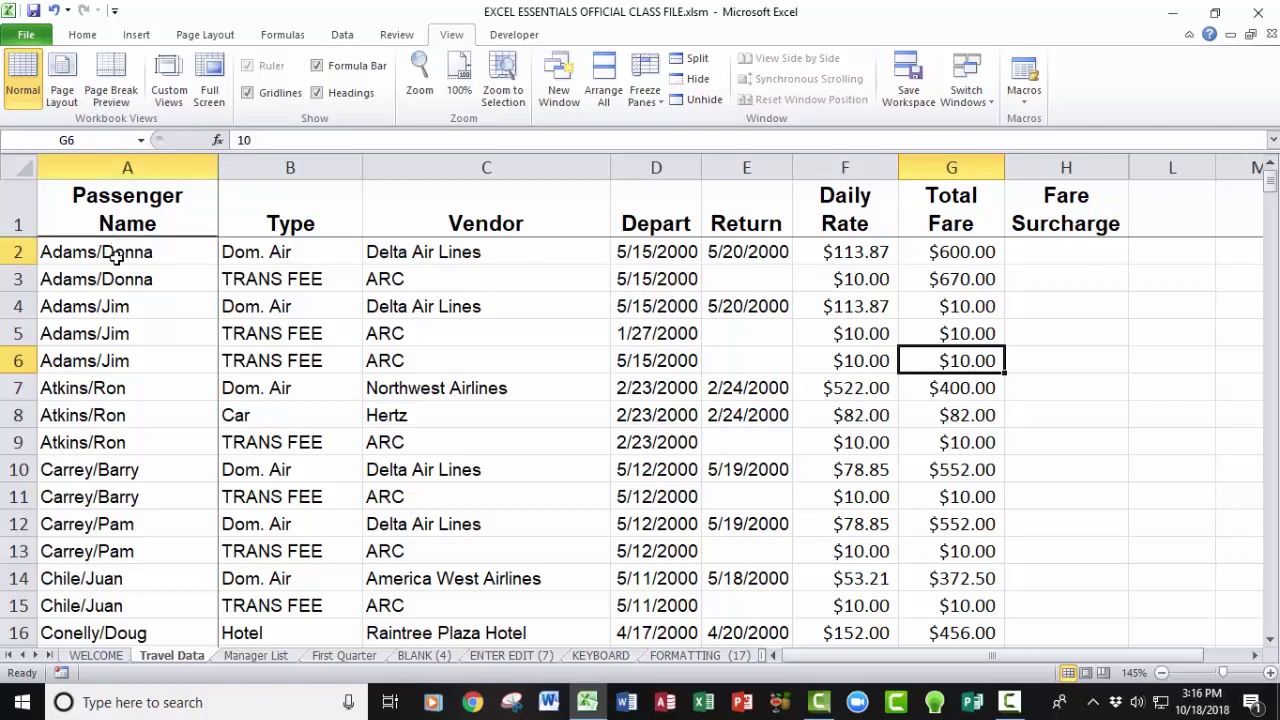
left_click(117, 254)
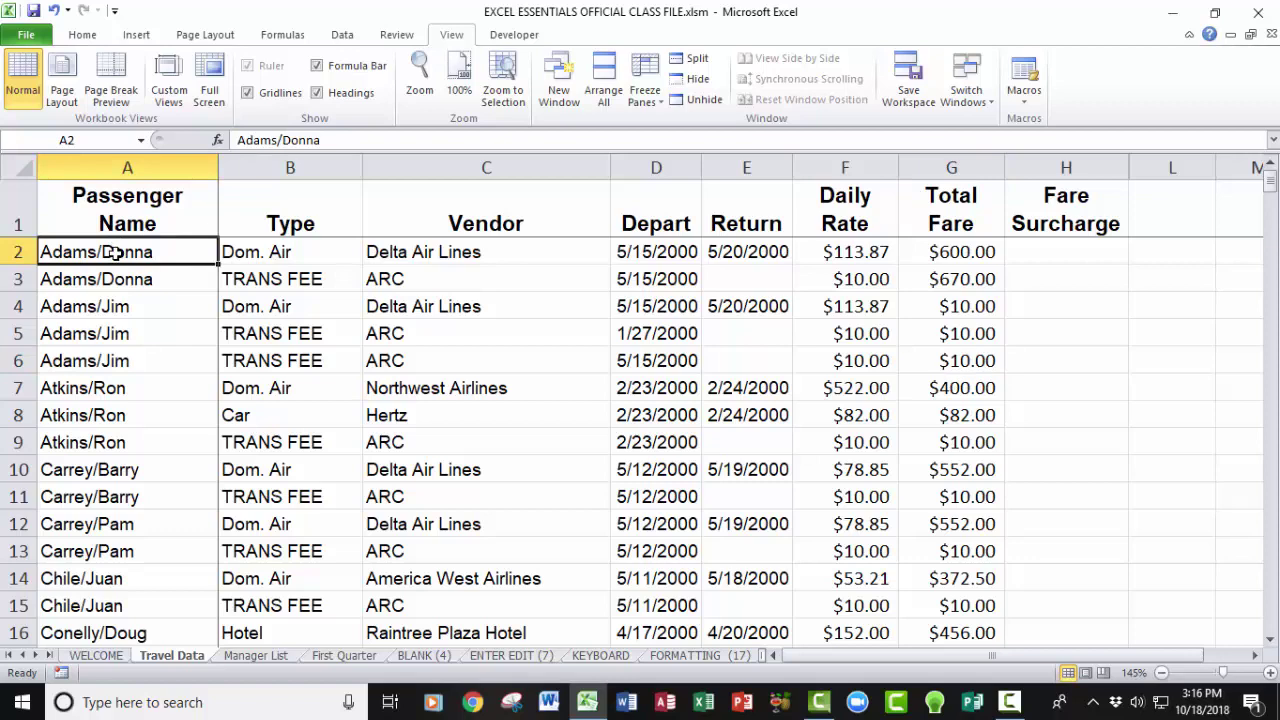
left_click(30, 36)
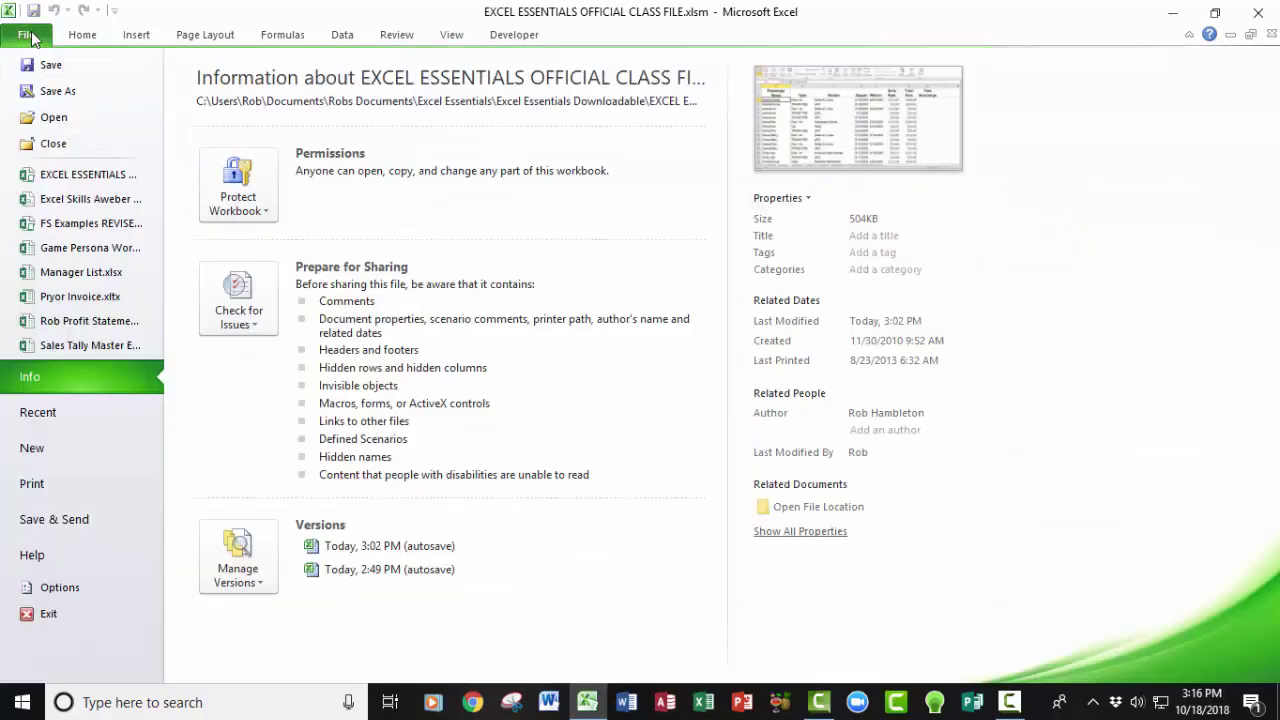
Set the Advanced option 'After pressing Enter, move selection' to Right and test it.
left_click(60, 588)
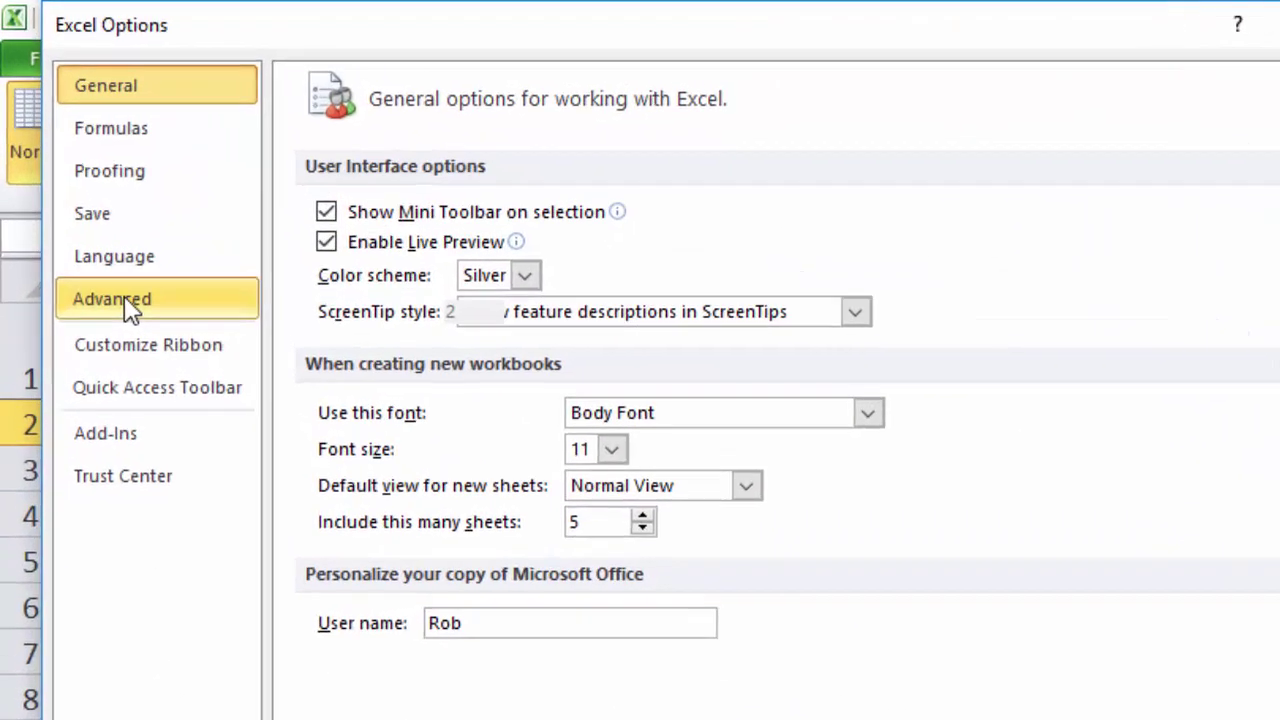
left_click(75, 182)
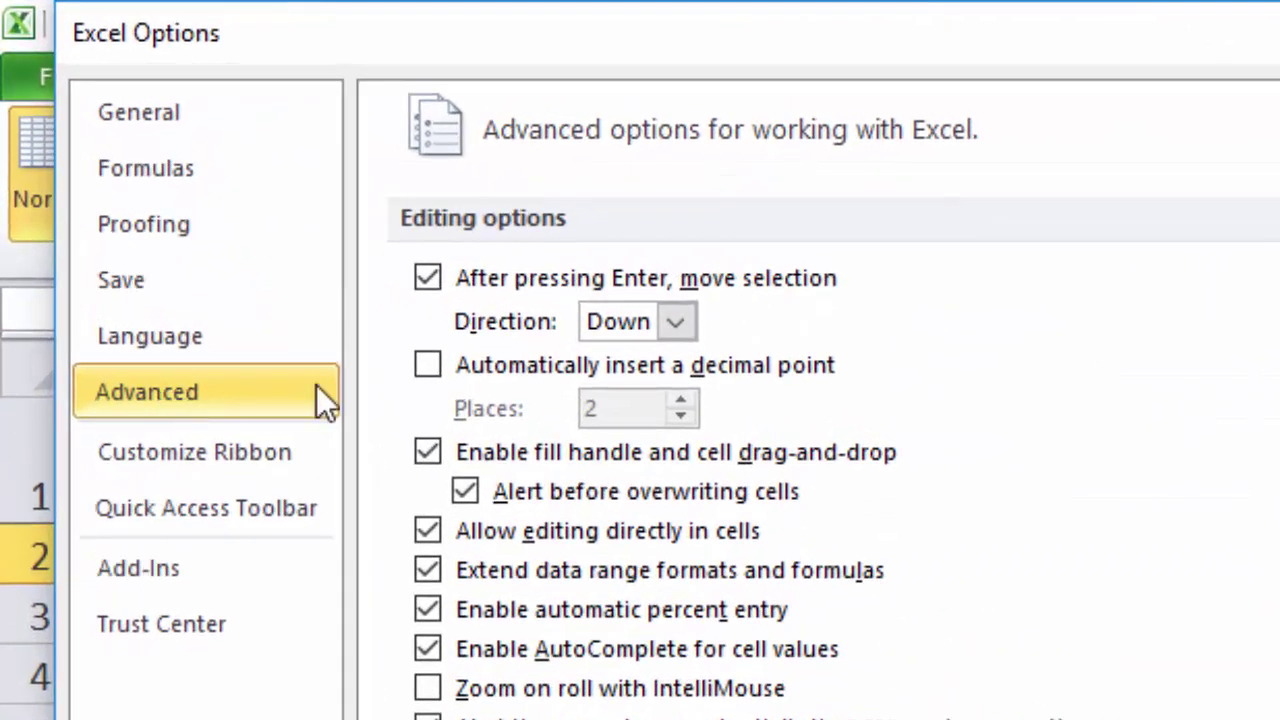
left_click(675, 322)
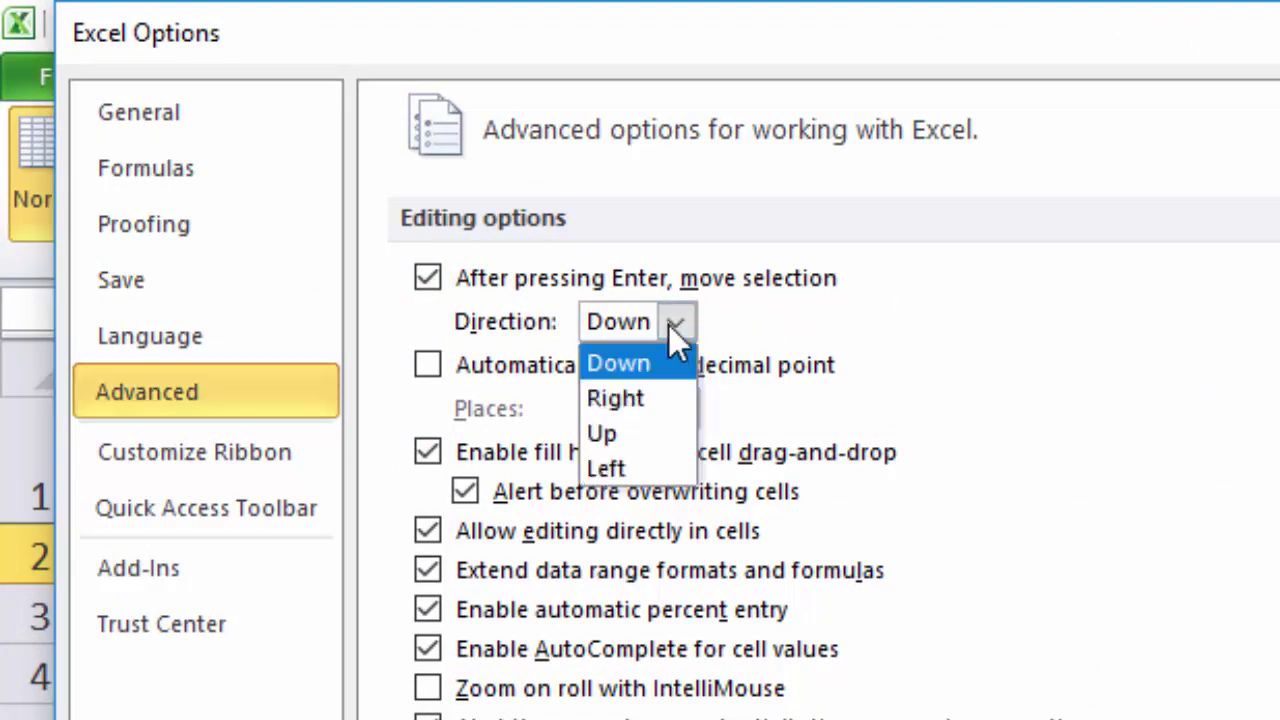
left_click(643, 398)
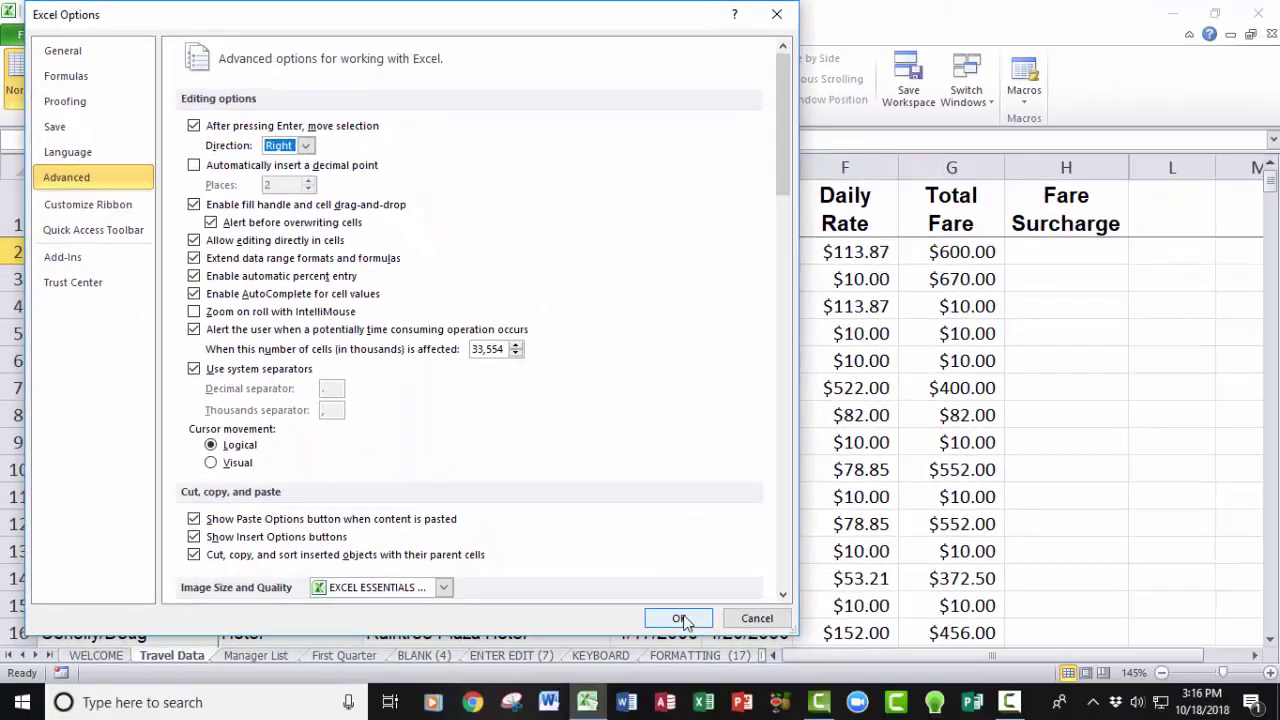
left_click(684, 618)
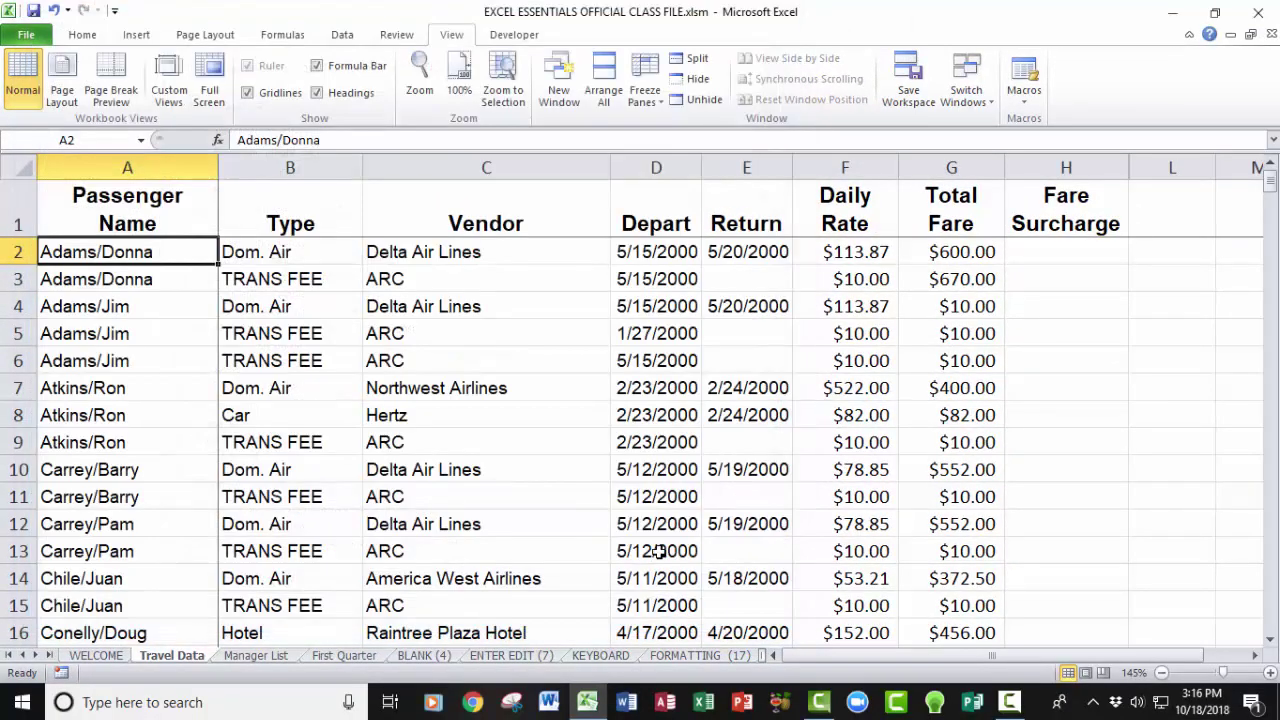
key("Return")
key("Return")
key("Return")
key("Return")
key("Return")
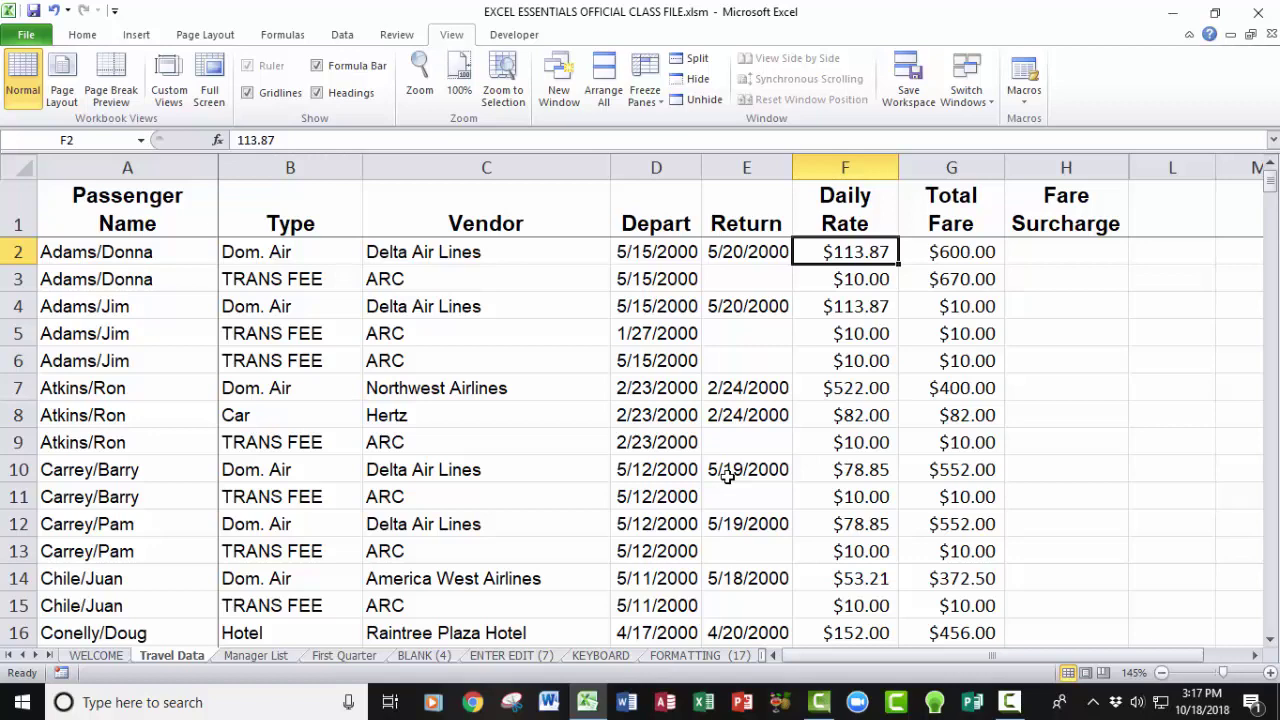
Set the 'After pressing Enter, move selection' direction back to Down and test it.
left_click(27, 38)
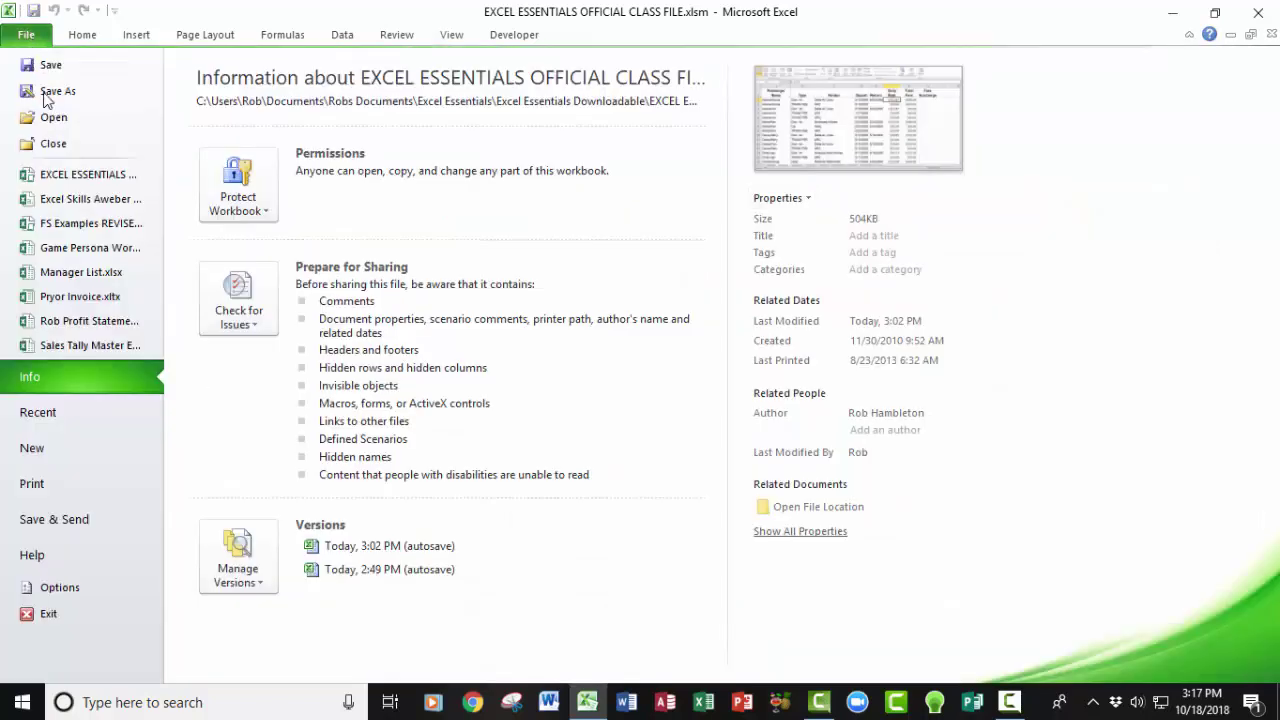
left_click(60, 588)
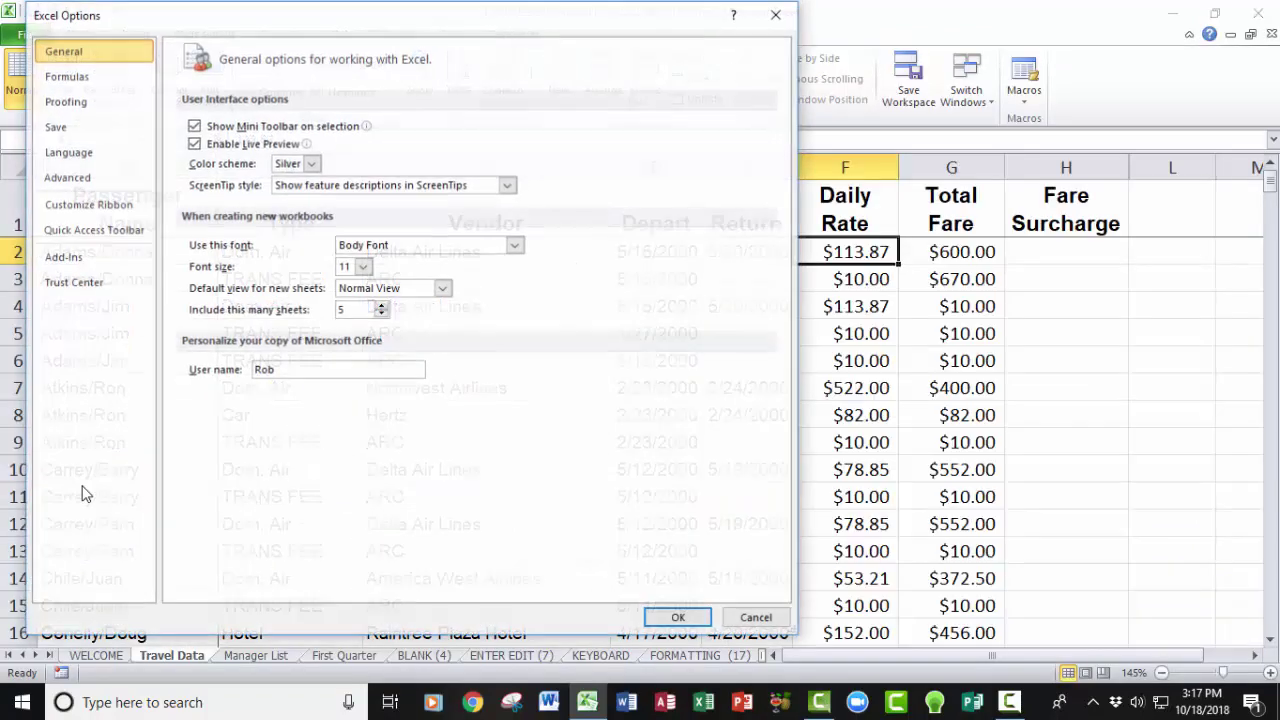
left_click(82, 178)
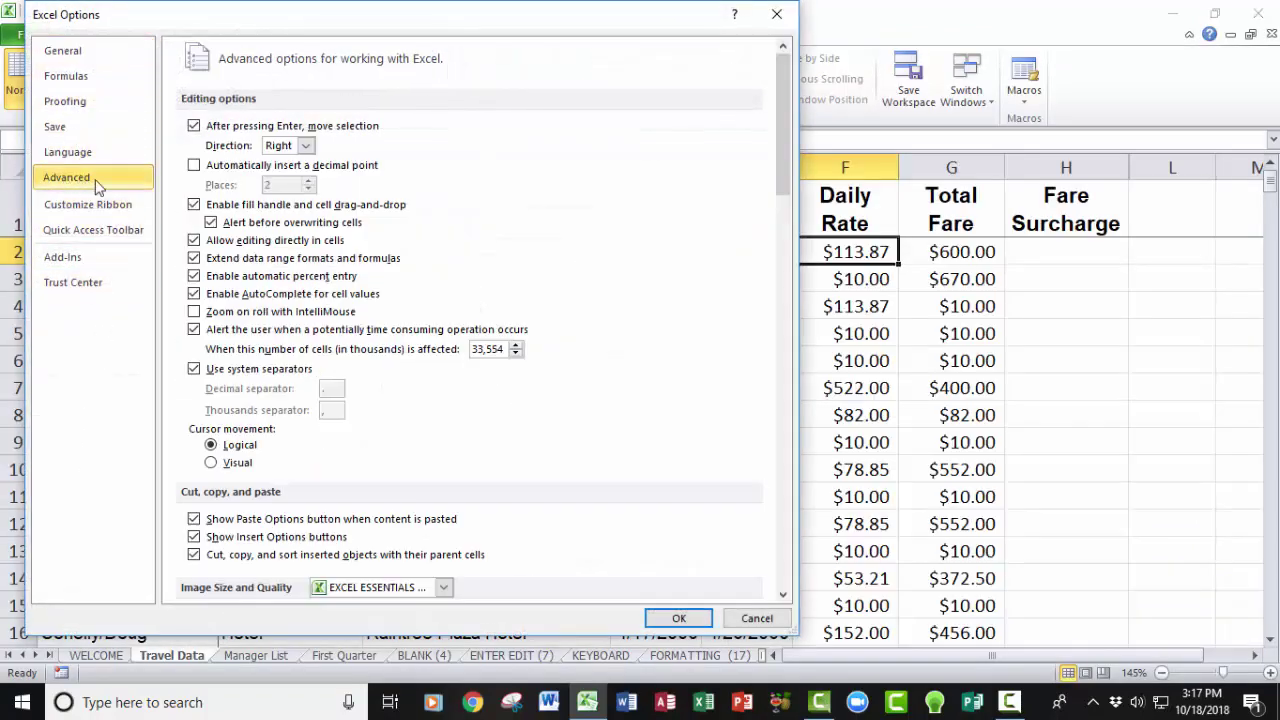
left_click(304, 145)
left_click(280, 163)
left_click(678, 617)
key("Return")
key("Return")
key("Return")
key("Return")
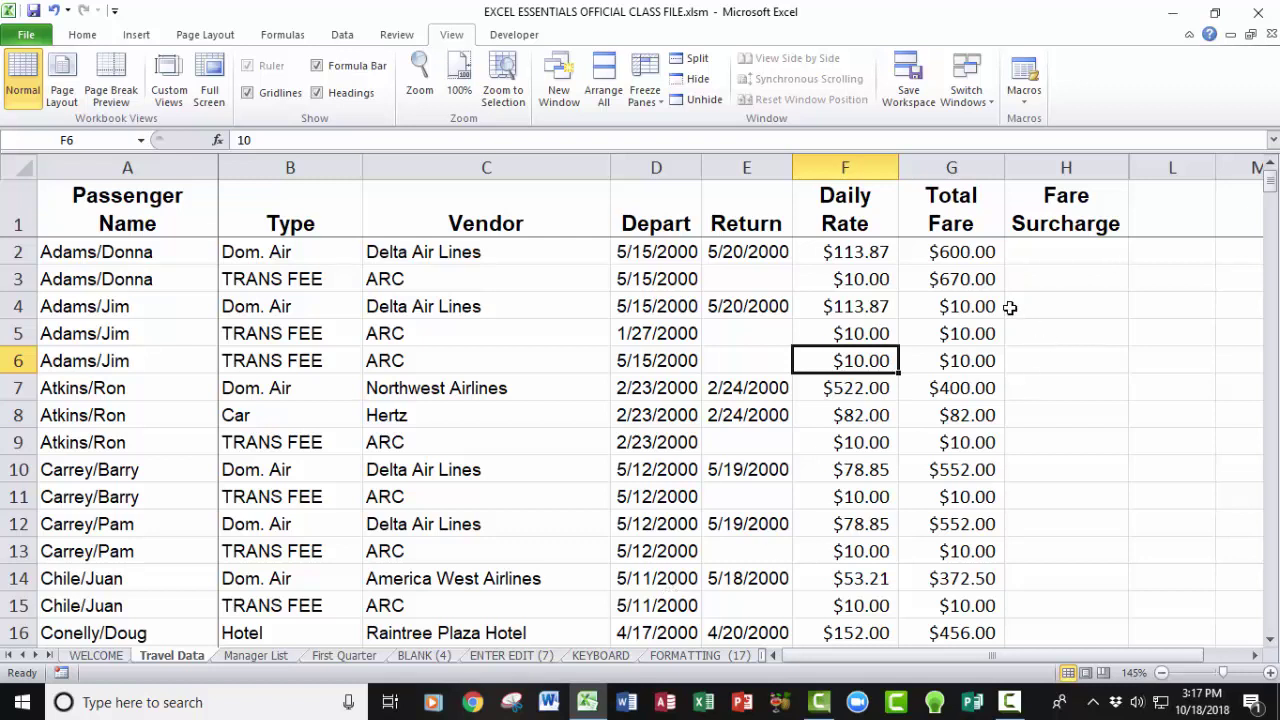
Scroll right to bring the Fare Surcharge column into view and select H2.
left_click(1255, 656)
left_click(1255, 656)
left_click(1255, 656)
left_click(1255, 656)
left_click(510, 246)
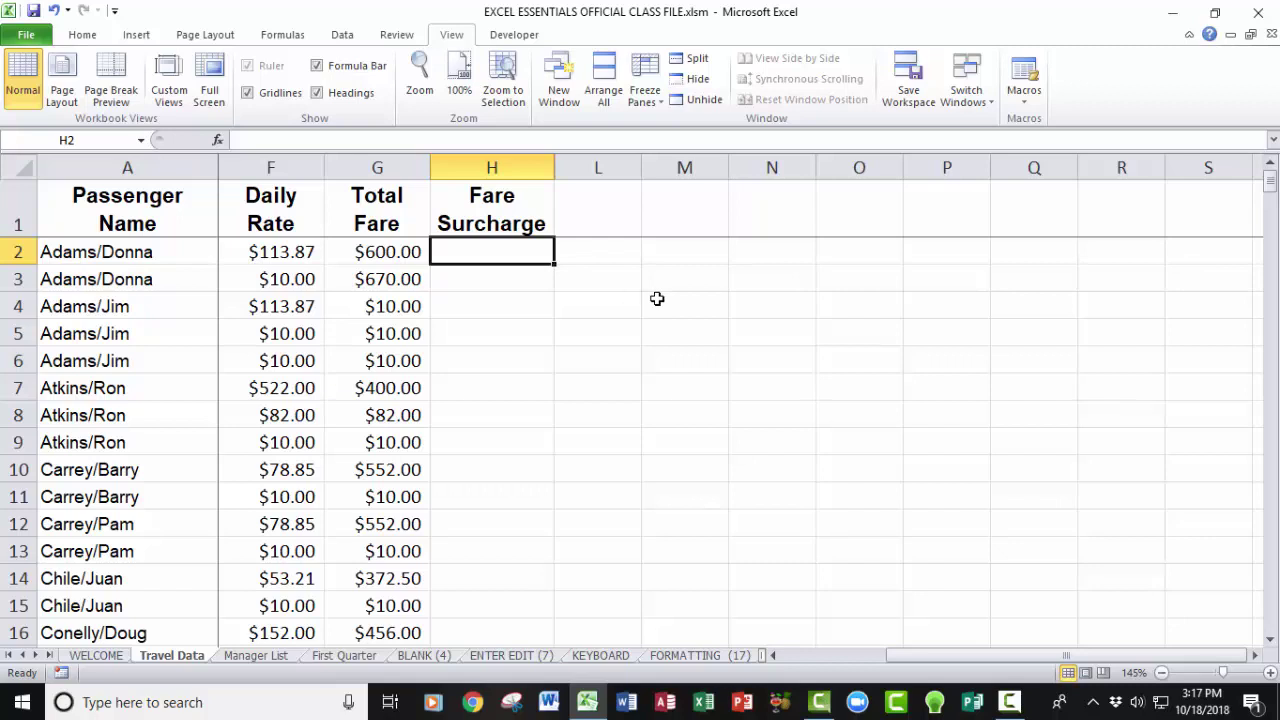
Enter =G2*0.025 in H2 so it shows a $15.00 surcharge.
type("=")
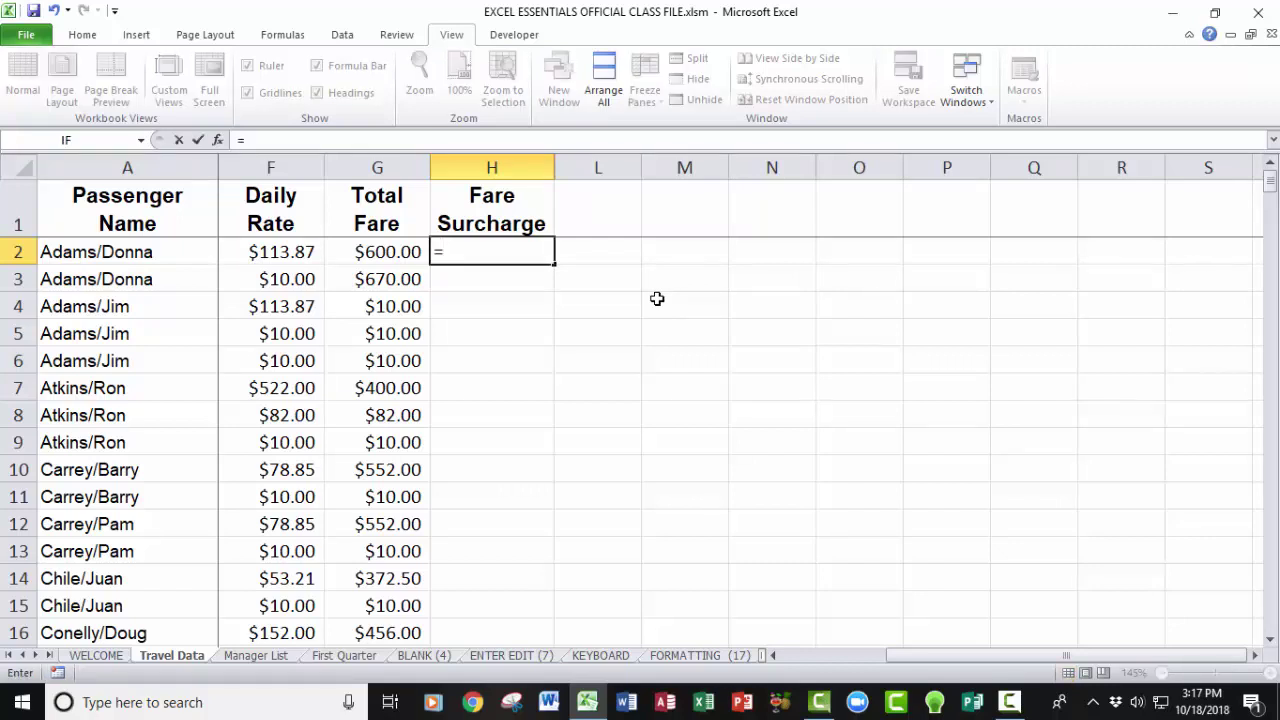
left_click(386, 251)
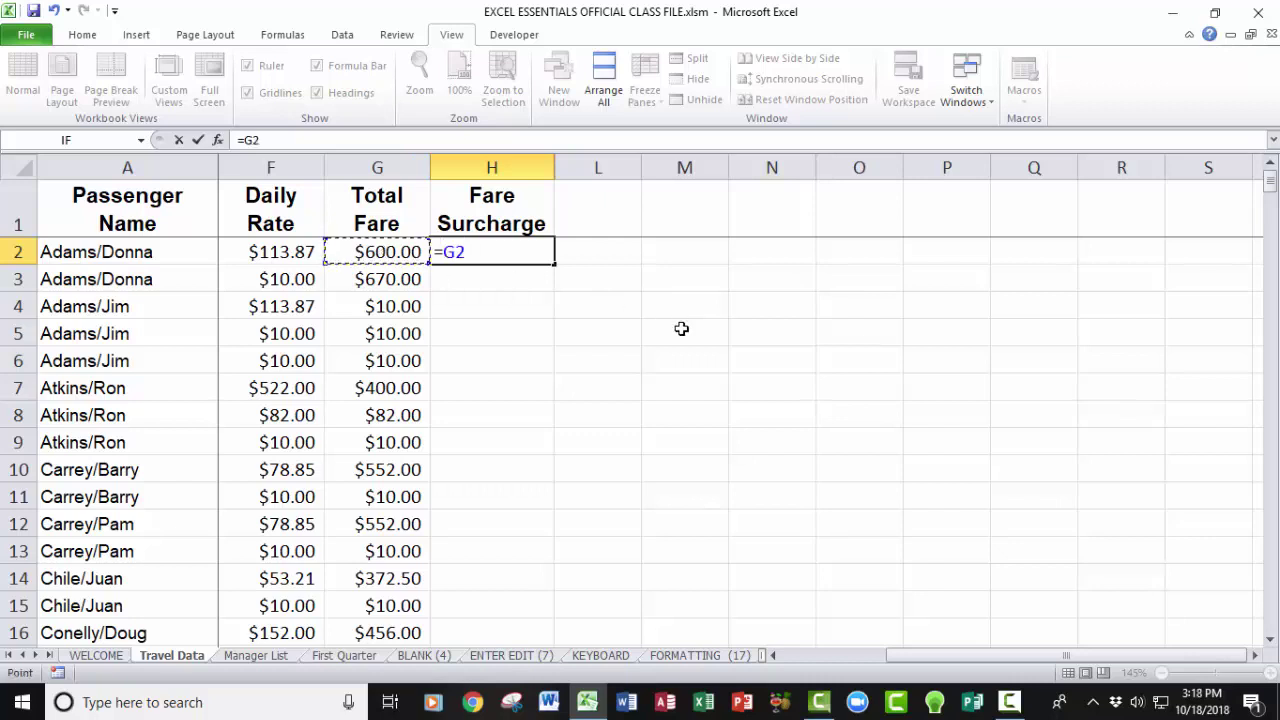
type("*.025")
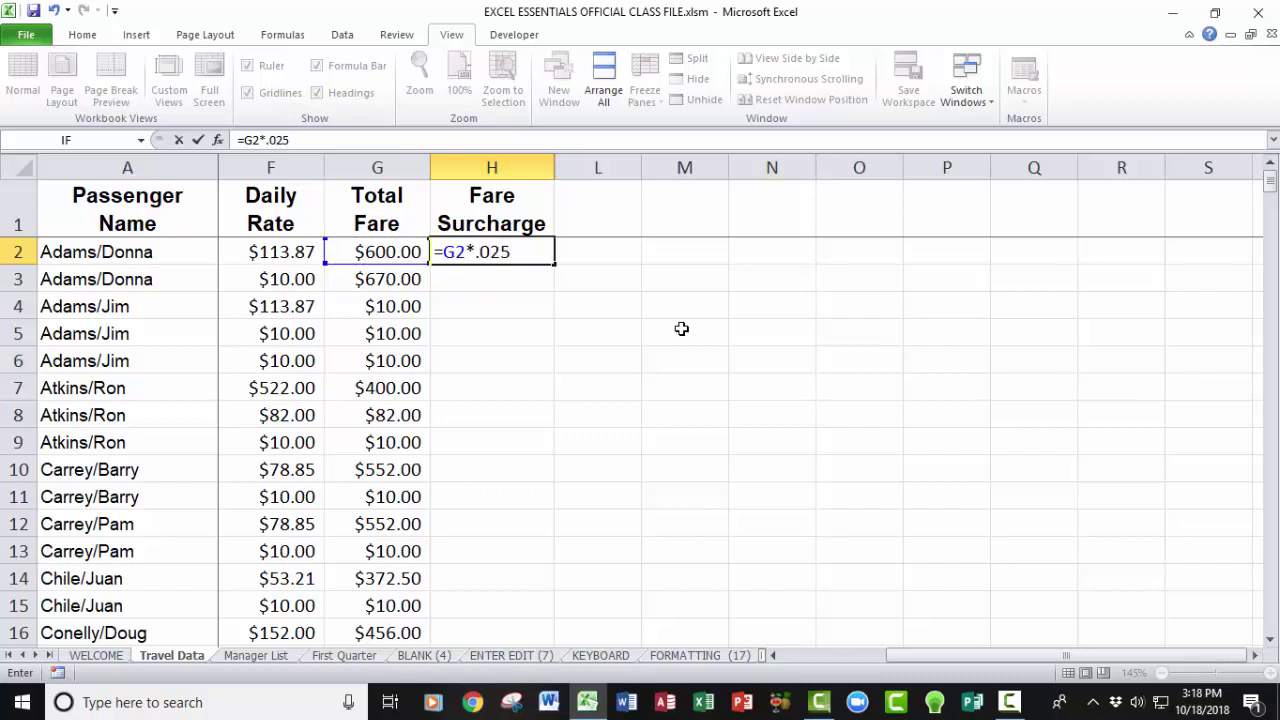
key("Return")
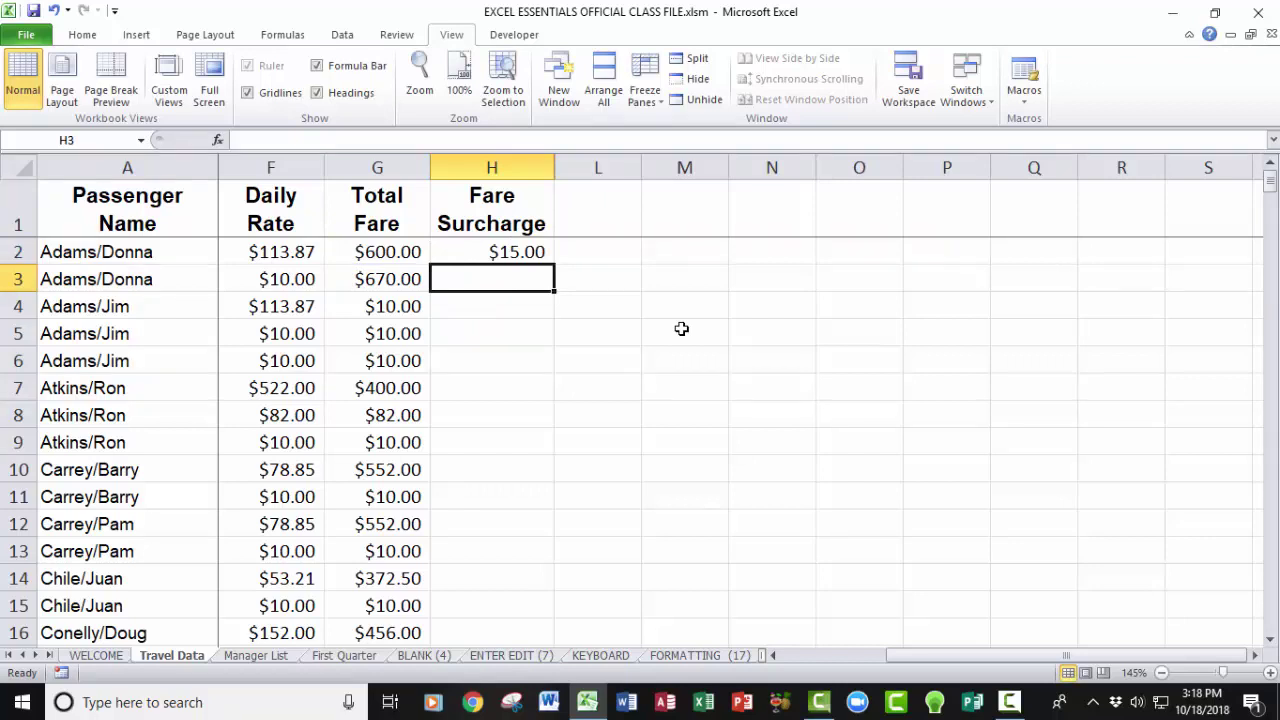
left_click(514, 258)
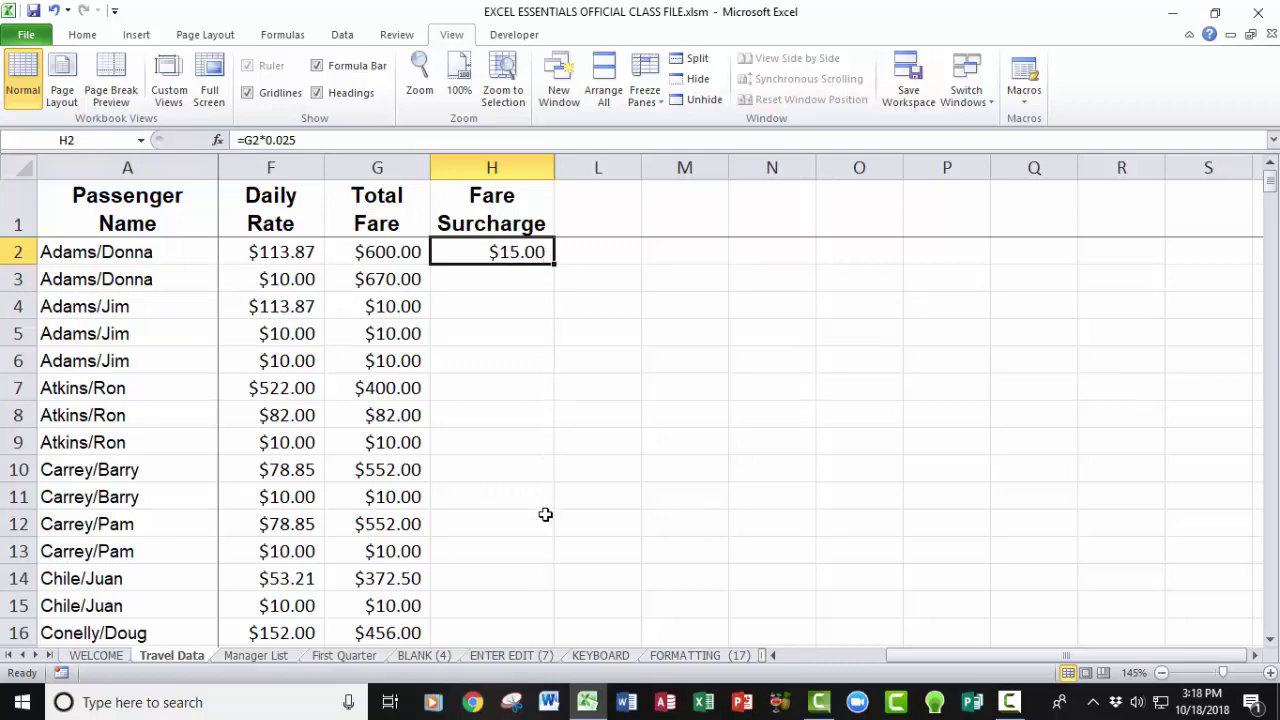
Try dragging the H2 formula partway down column H, undoing each partial fill.
scroll(523, 466, "down", 20)
scroll(502, 455, "up", 20)
left_click_drag(553, 263, 553, 478)
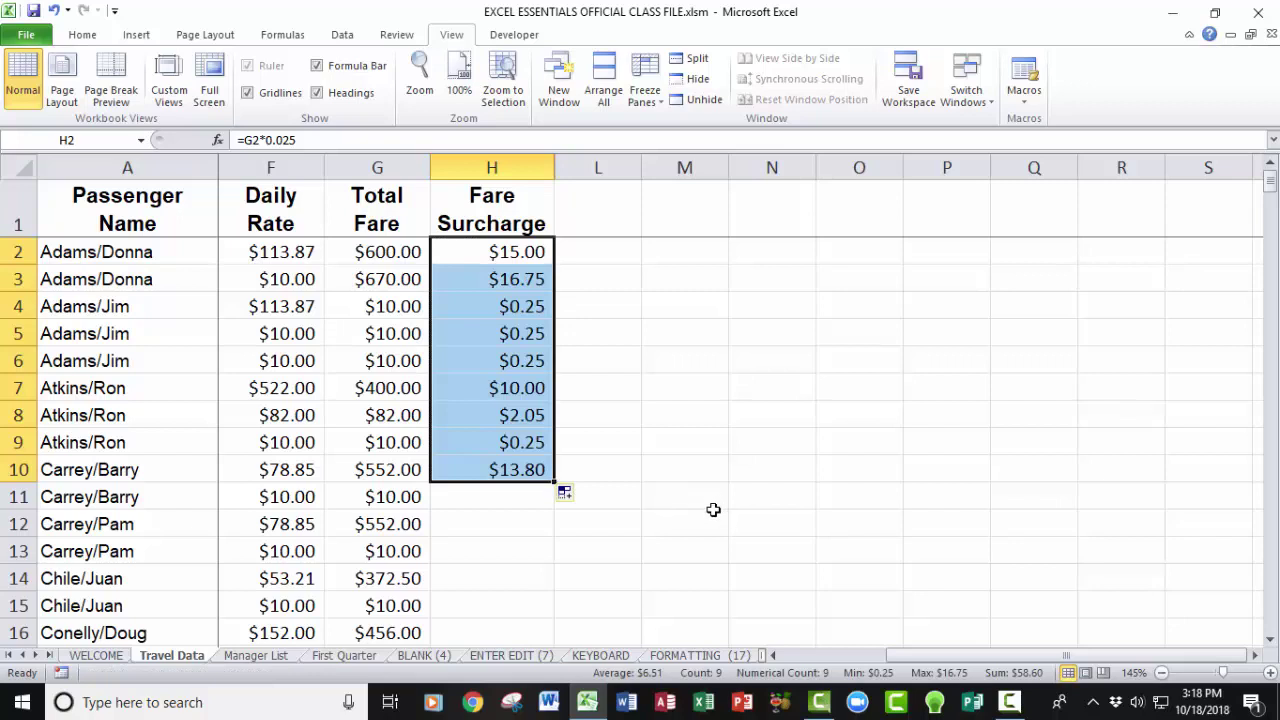
left_click(532, 253)
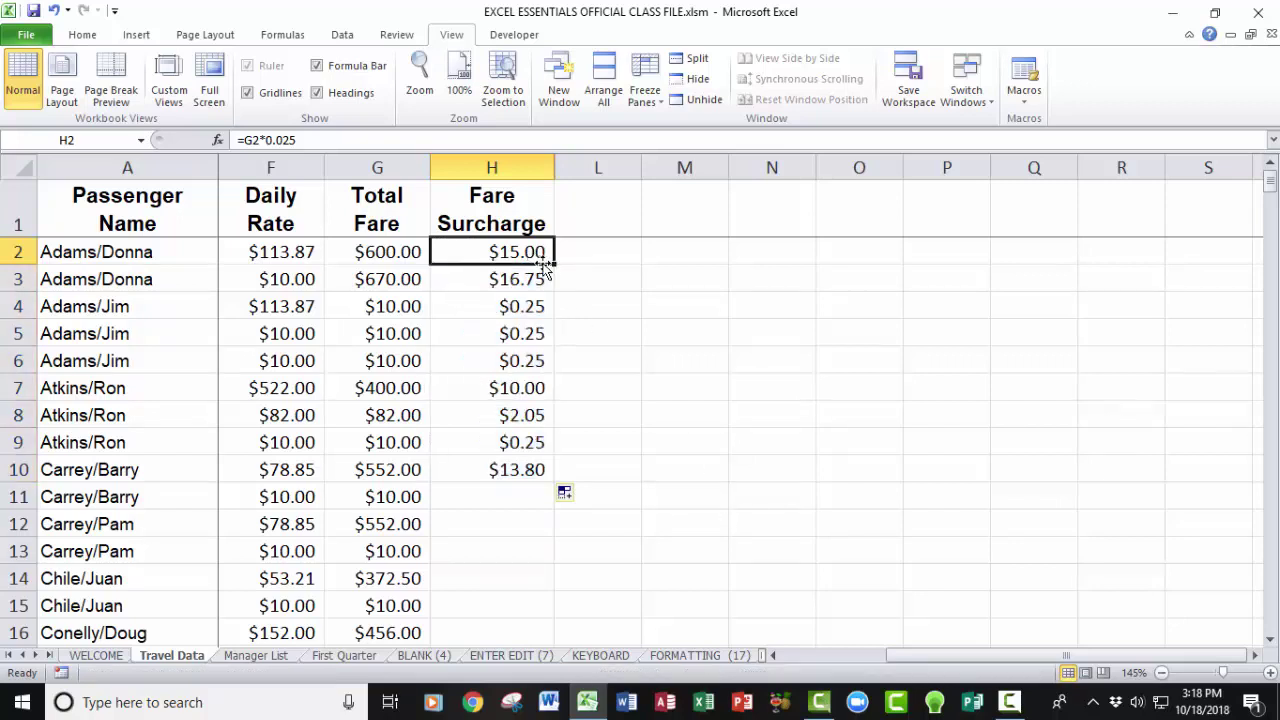
key("ctrl+z")
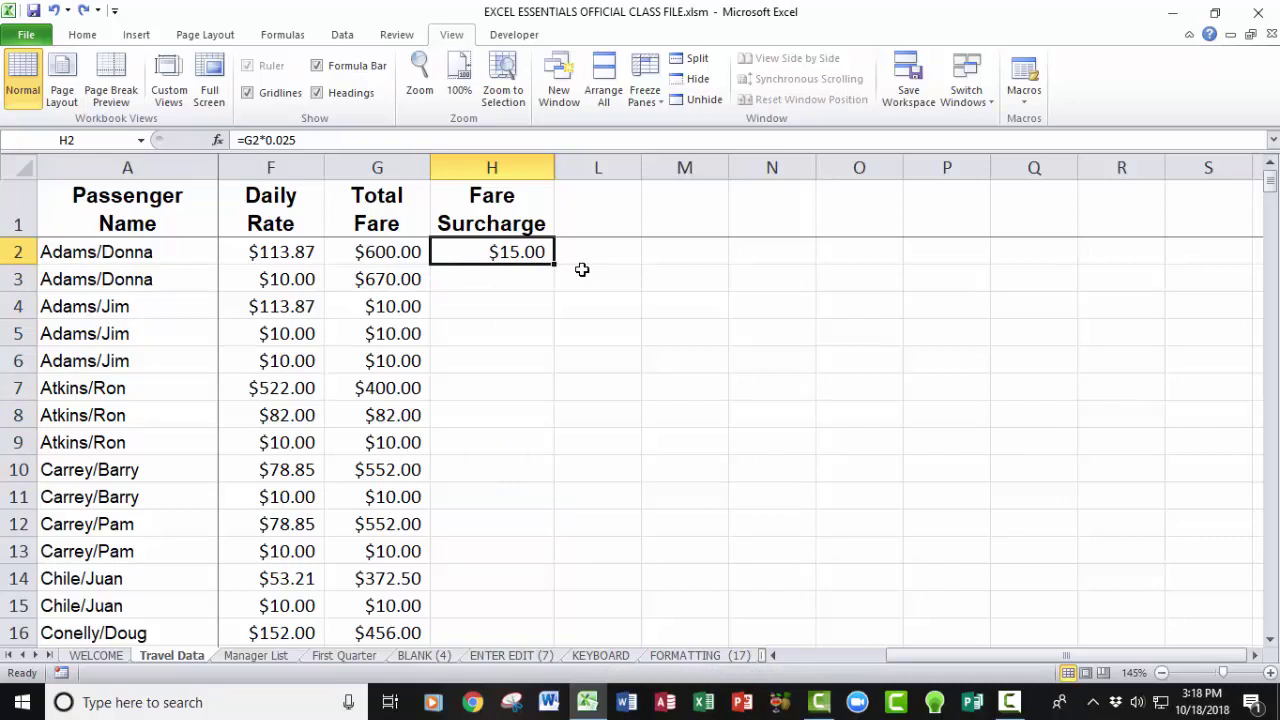
left_click_drag(554, 263, 524, 598)
key("ctrl+z")
Fill the surcharge formula down column H to row 296 and check the bottom and top.
double_click(553, 264)
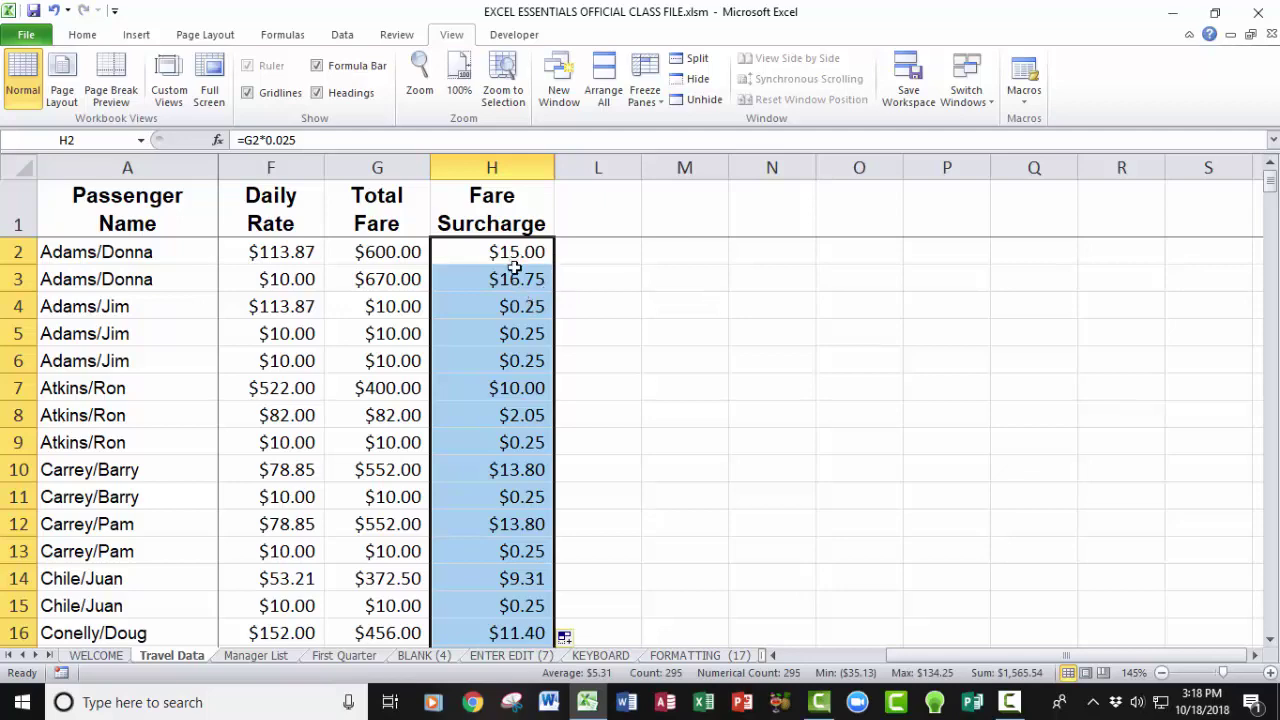
key("ctrl+Down")
scroll(515, 330, "down", 4)
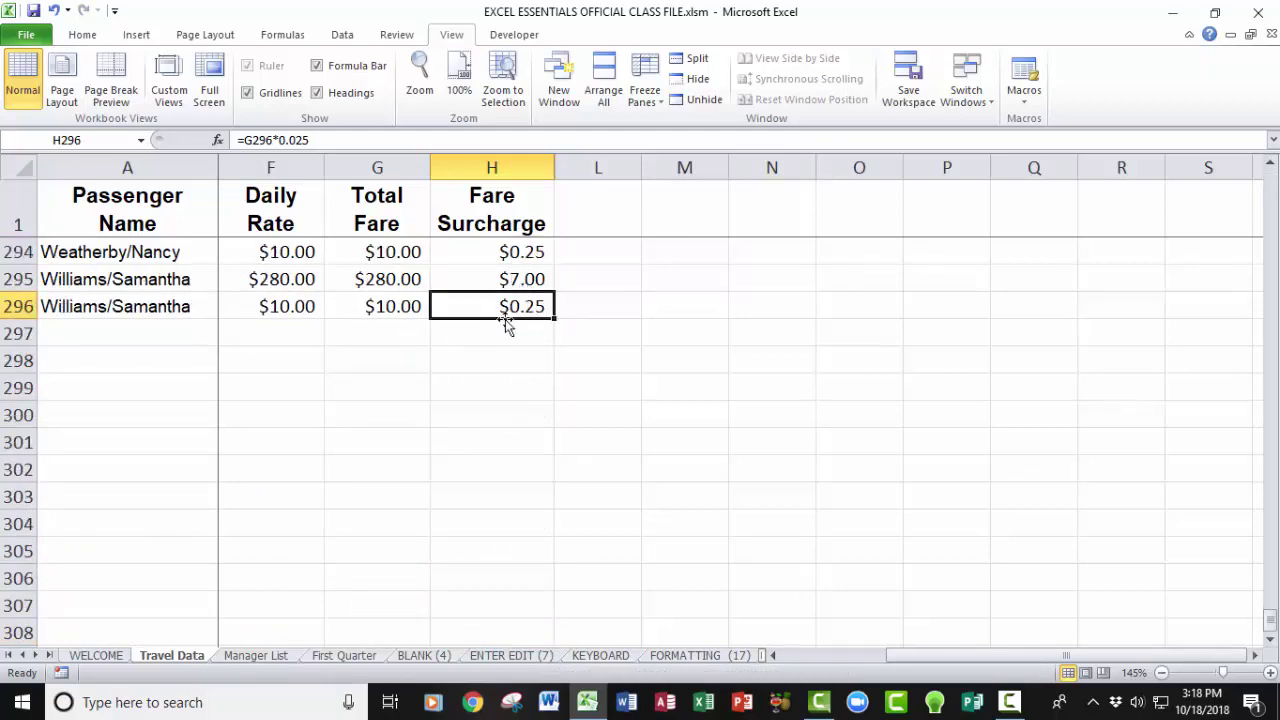
key("ctrl+Up")
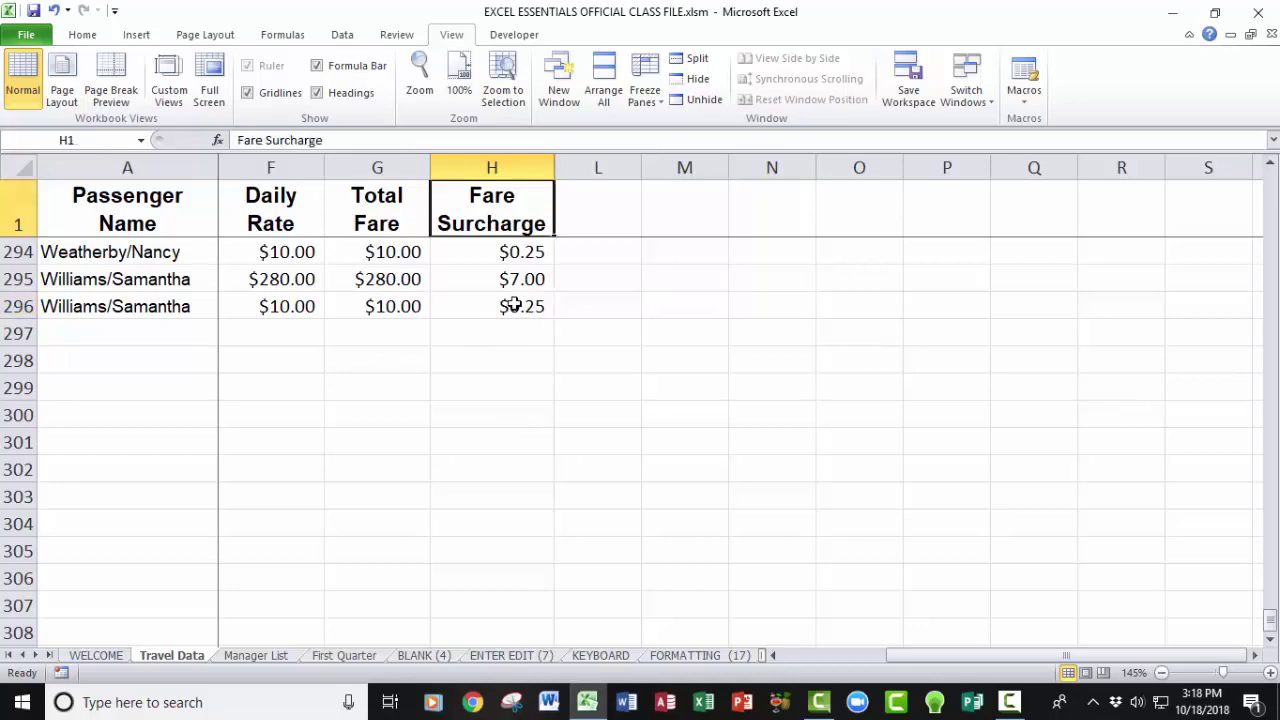
scroll(440, 260, "up", 17)
scroll(419, 268, "up", 20)
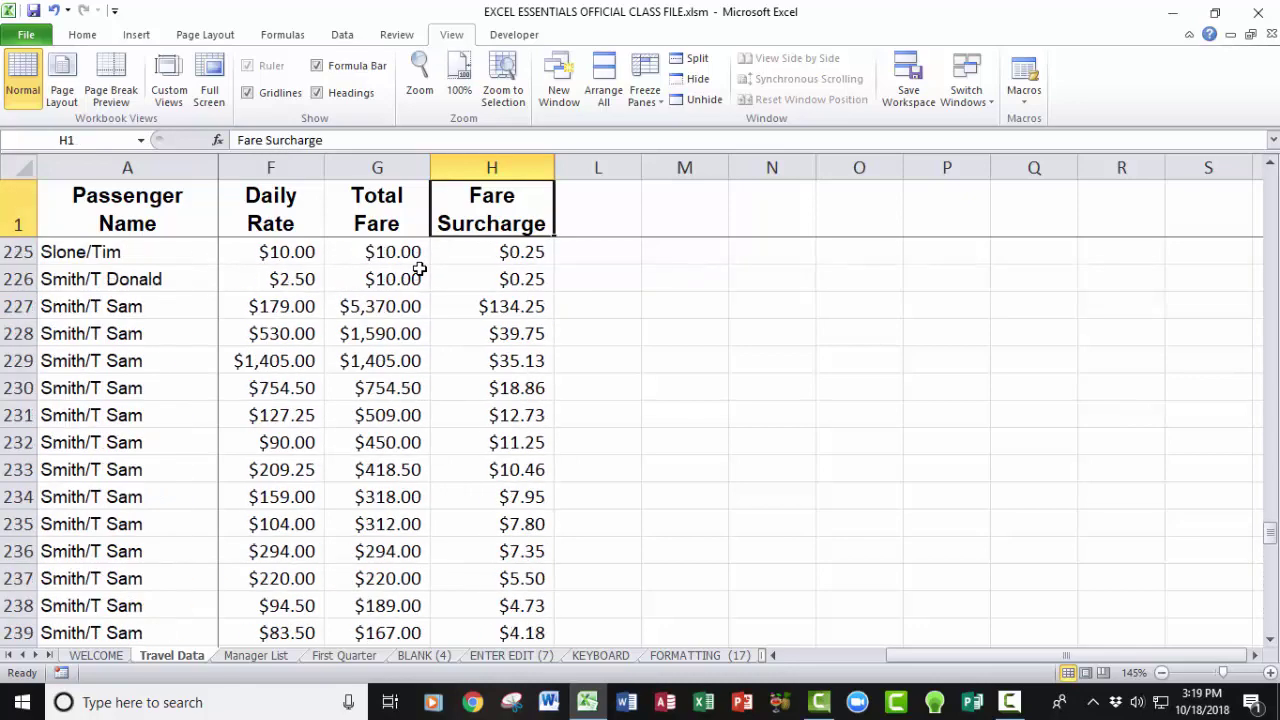